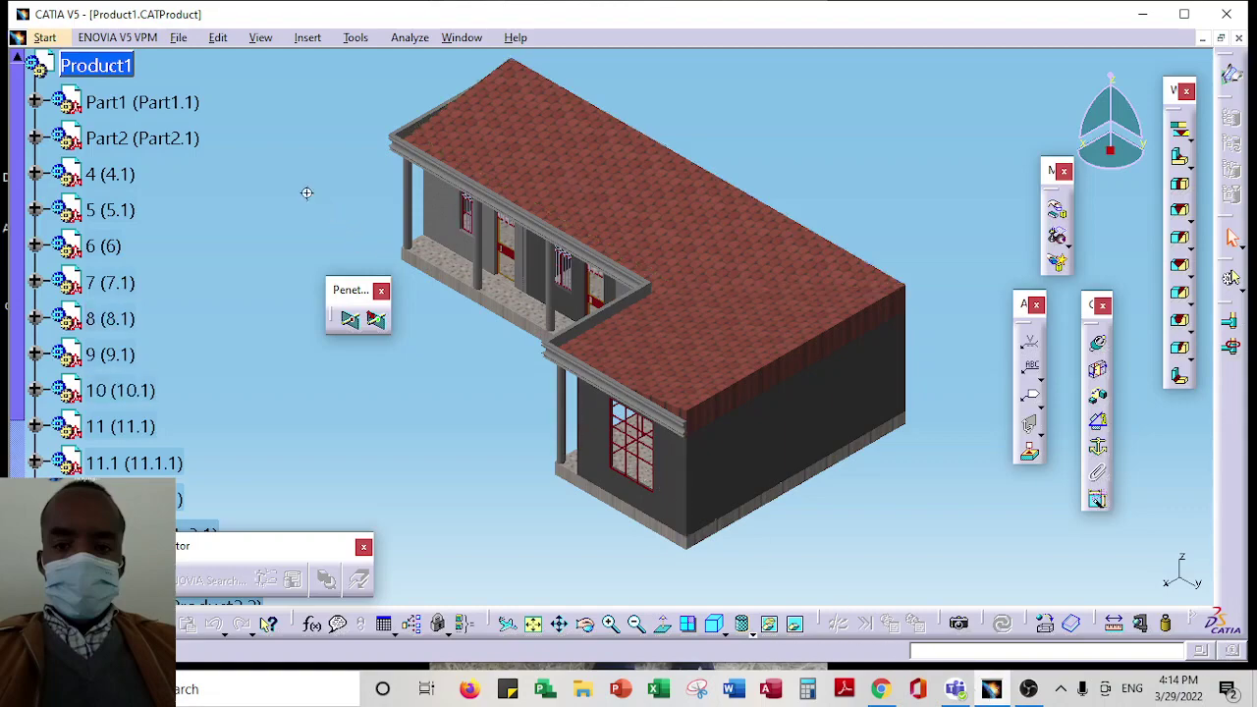
Orbit the house, snap to isometric, then turn to the porch side and zoom toward its corner
middle_click_drag(306, 192, 618, 448)
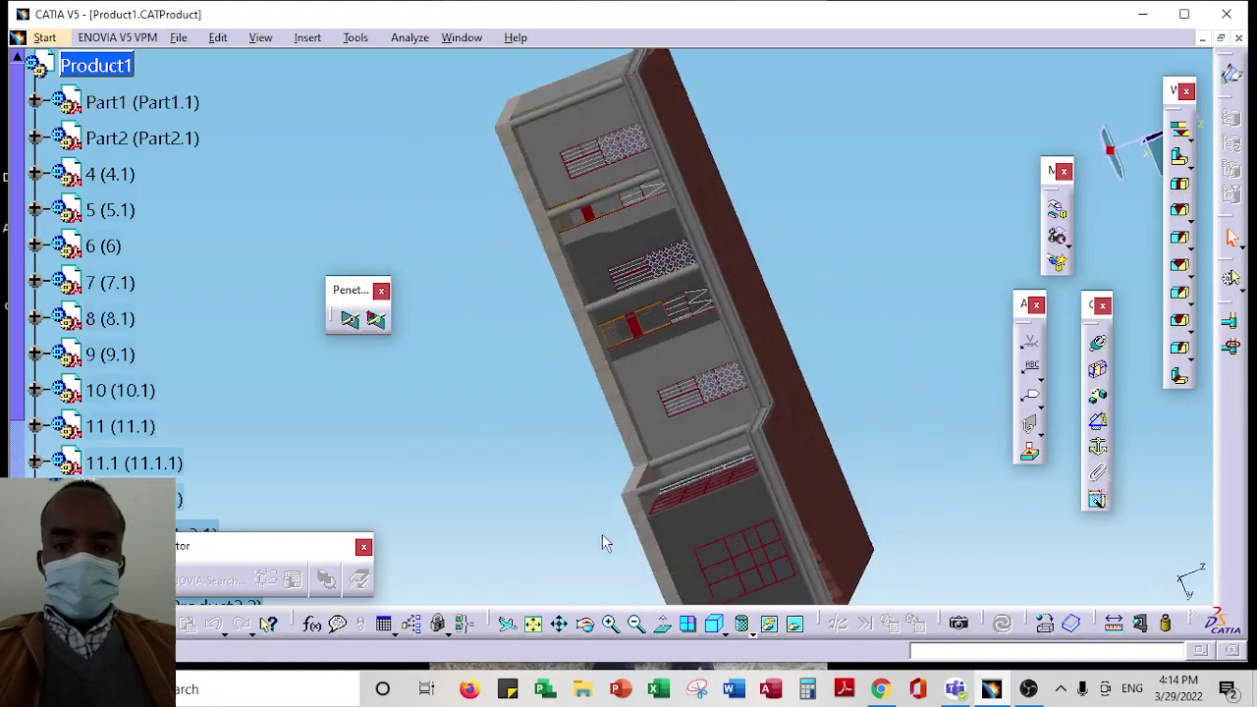
left_click(714, 636)
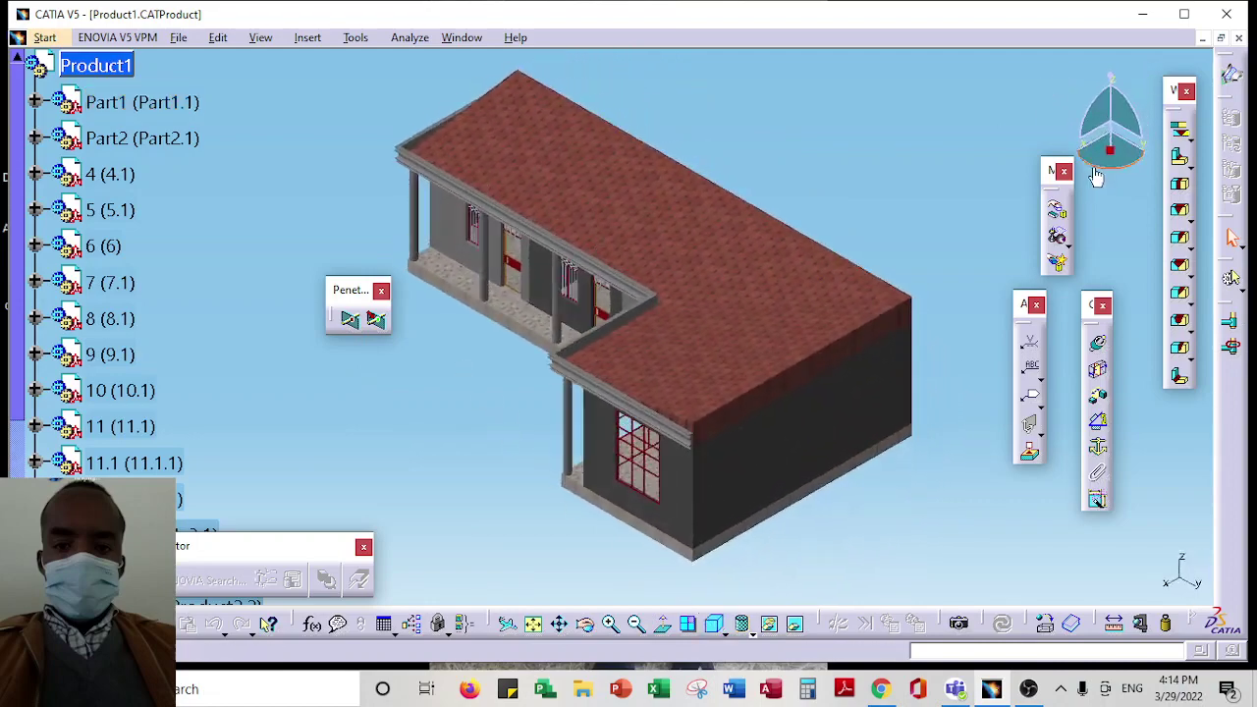
left_click_drag(1096, 177, 1158, 169)
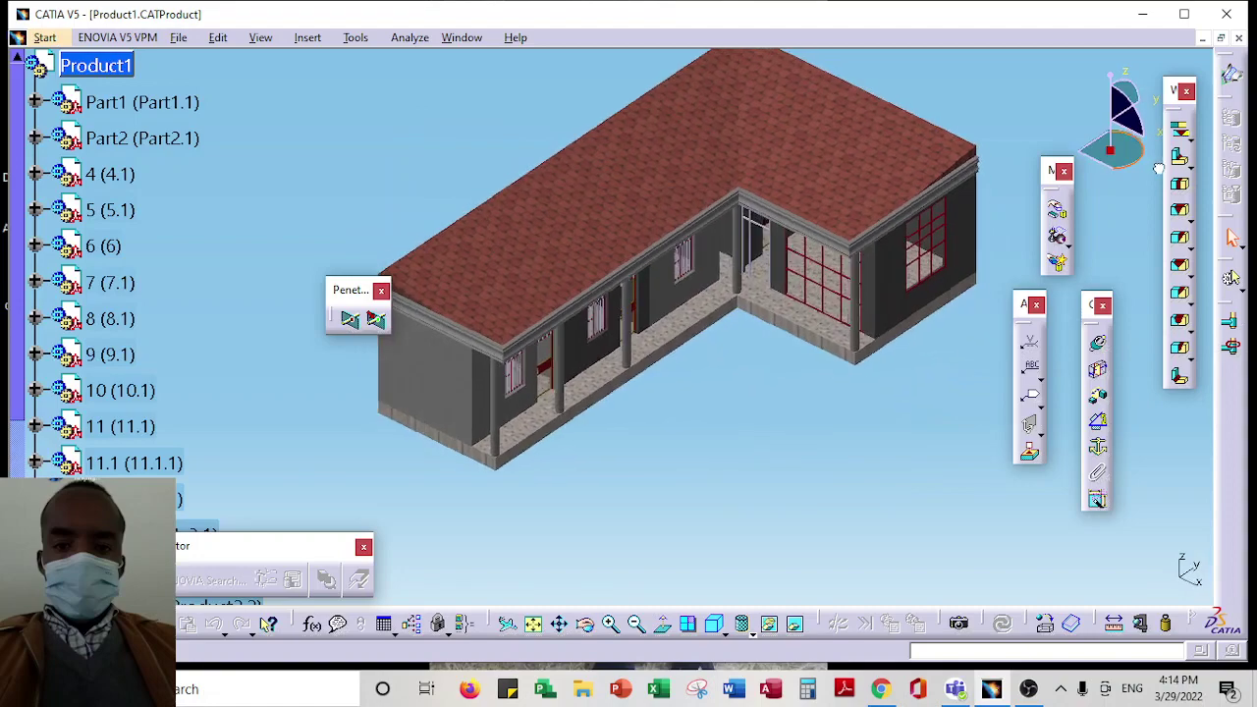
mouse_move(803, 400)
middle_mouse_down()
mouse_move(653, 339)
mouse_move(704, 275)
mouse_move(726, 205)
mouse_move(724, 426)
mouse_move(731, 299)
middle_mouse_up()
mouse_move(678, 259)
middle_mouse_down()
mouse_move(710, 298)
mouse_move(757, 314)
mouse_move(793, 244)
mouse_move(828, 354)
mouse_move(714, 301)
mouse_move(724, 317)
mouse_move(710, 298)
middle_mouse_up()
Zoom in on the barred opening and select the Product3.1 grille
middle_click_drag(597, 210, 590, 274)
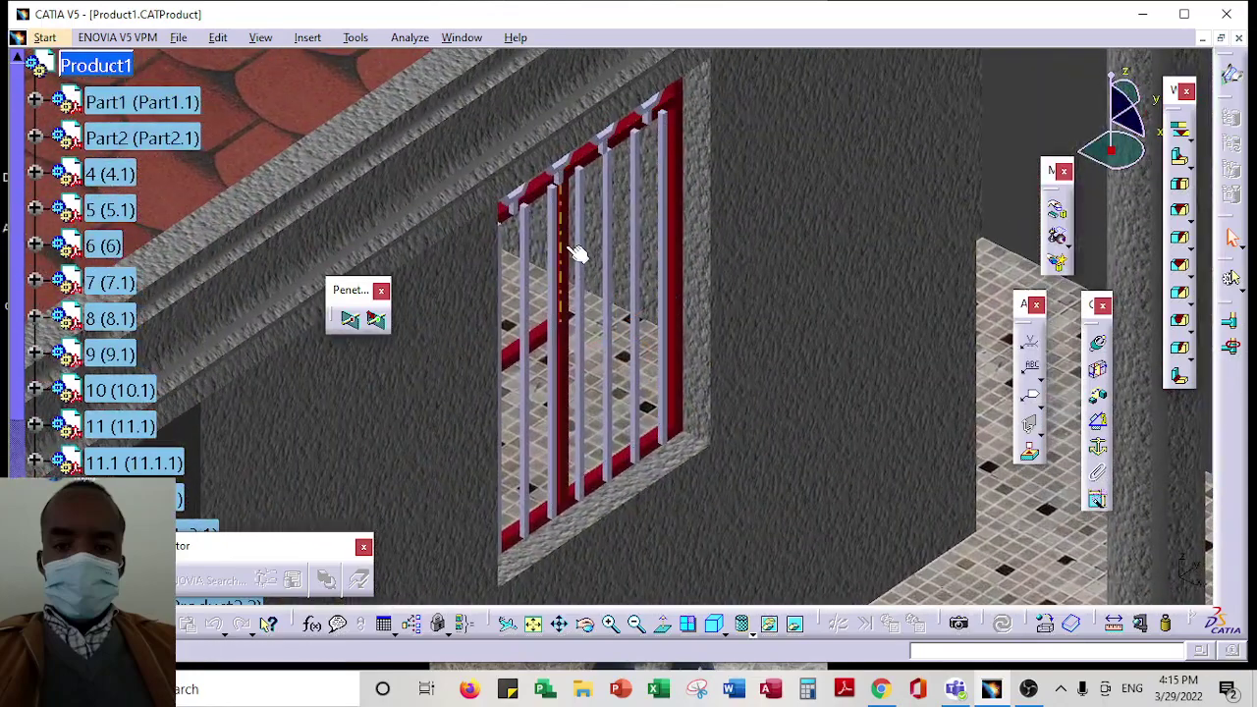
left_click(578, 254)
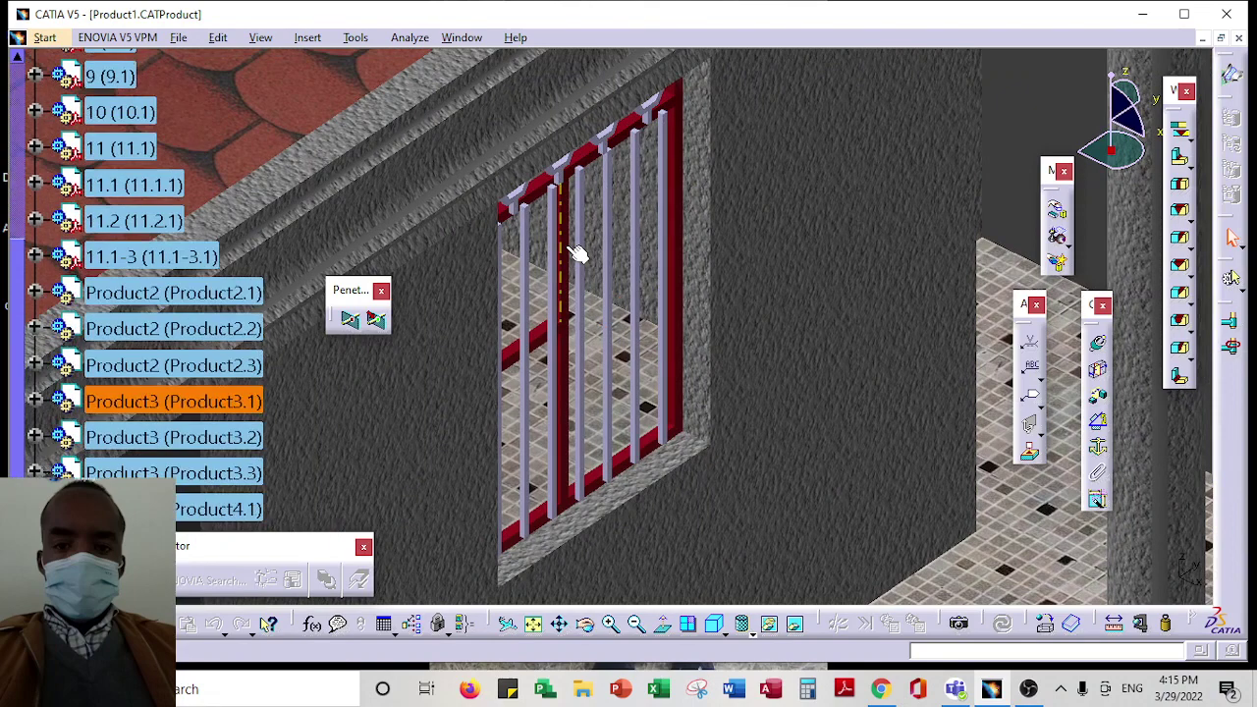
right_click(175, 405)
mouse_move(224, 332)
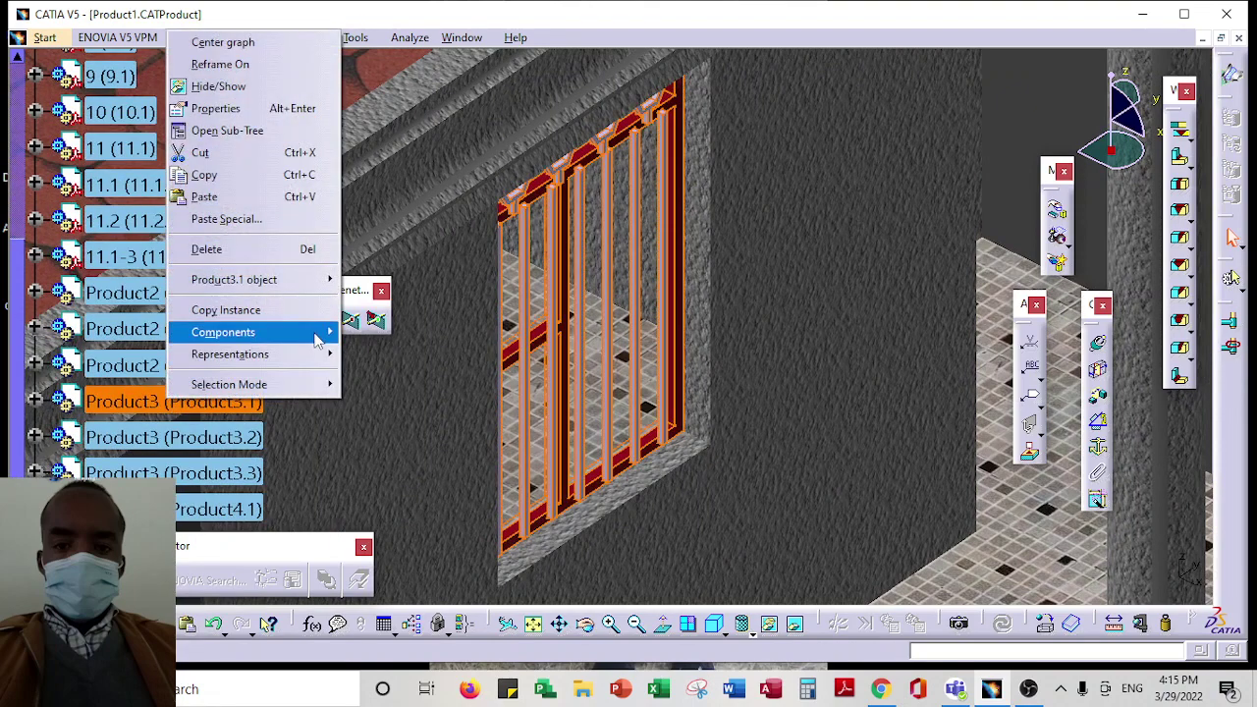
key("Escape")
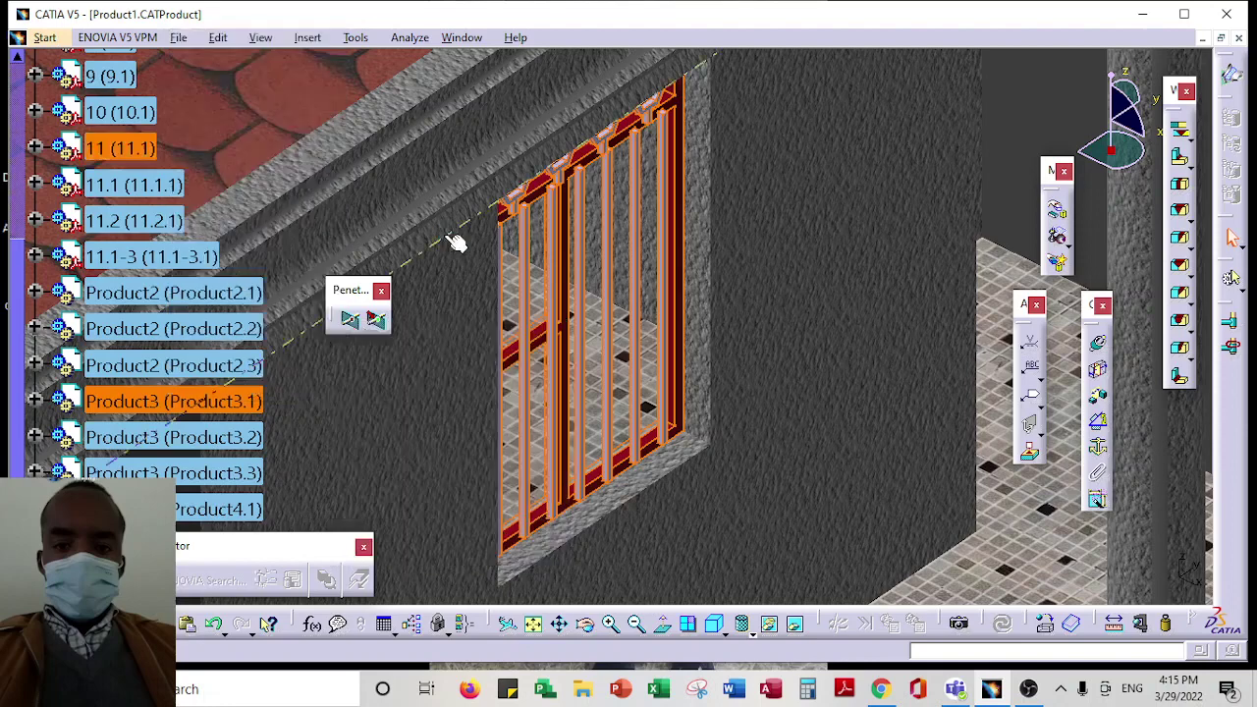
Try moving the grille along Y with Manipulation, then undo that move
left_click(1056, 211)
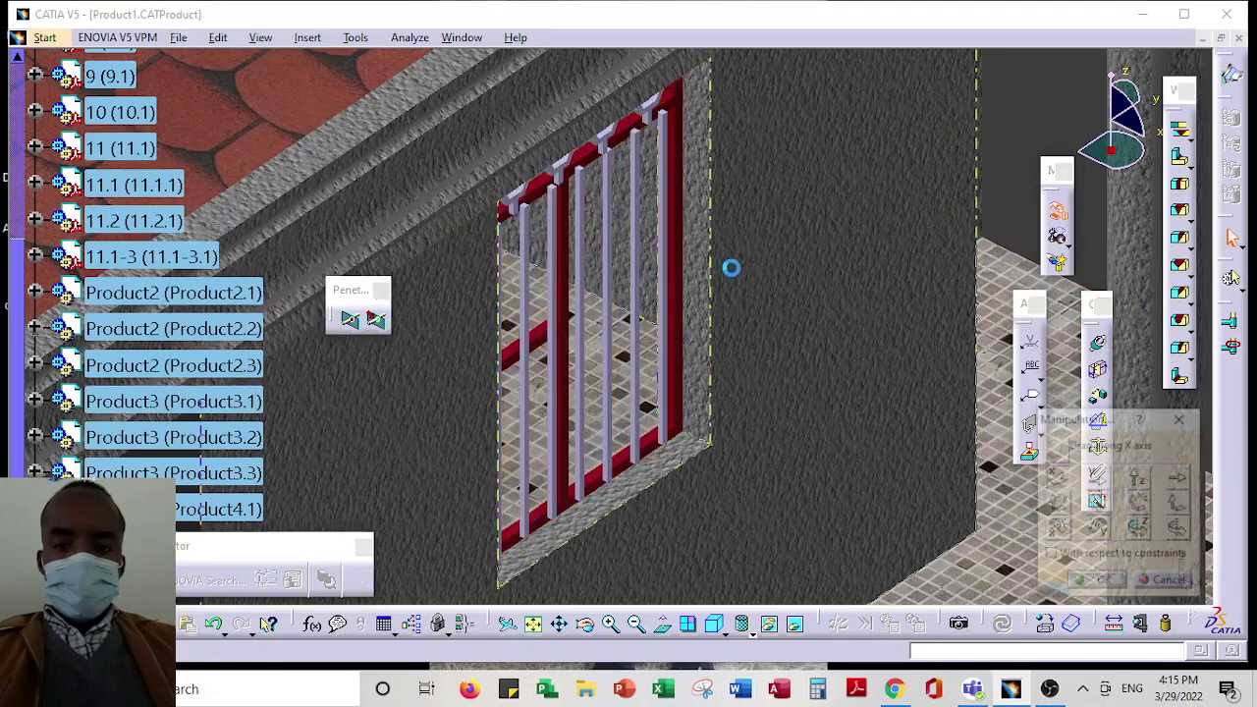
left_click(1097, 479)
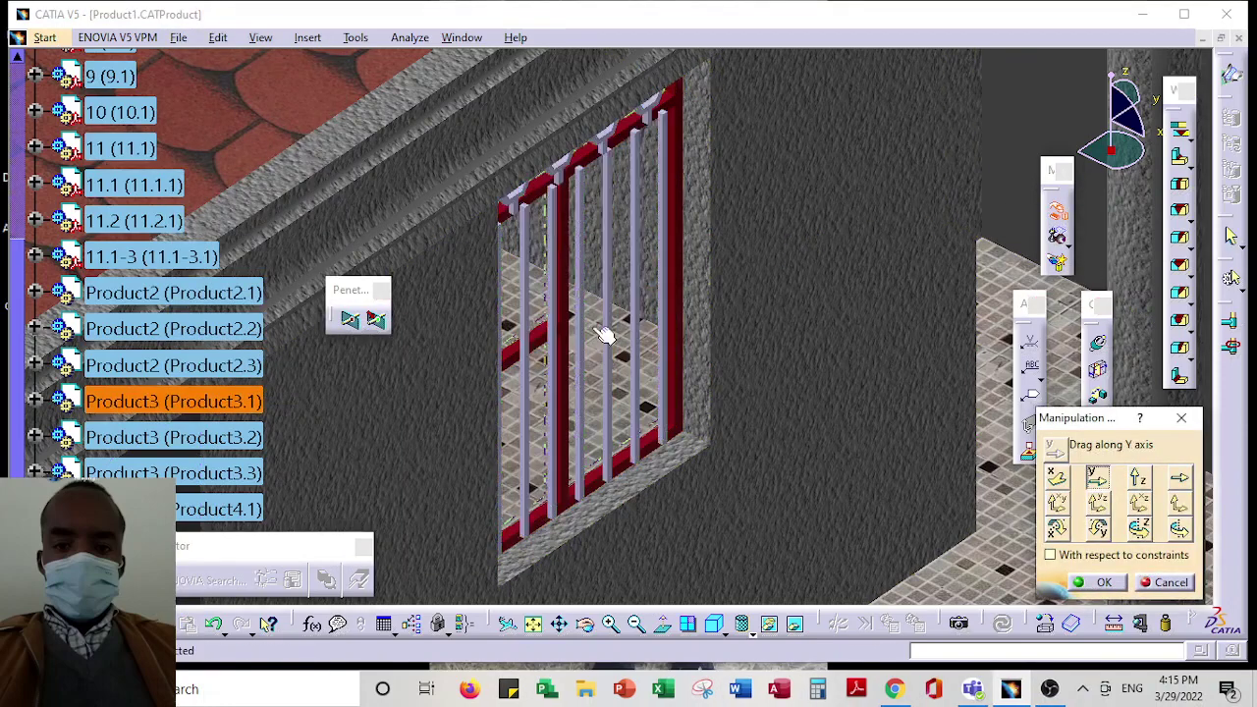
left_click_drag(630, 325, 639, 387)
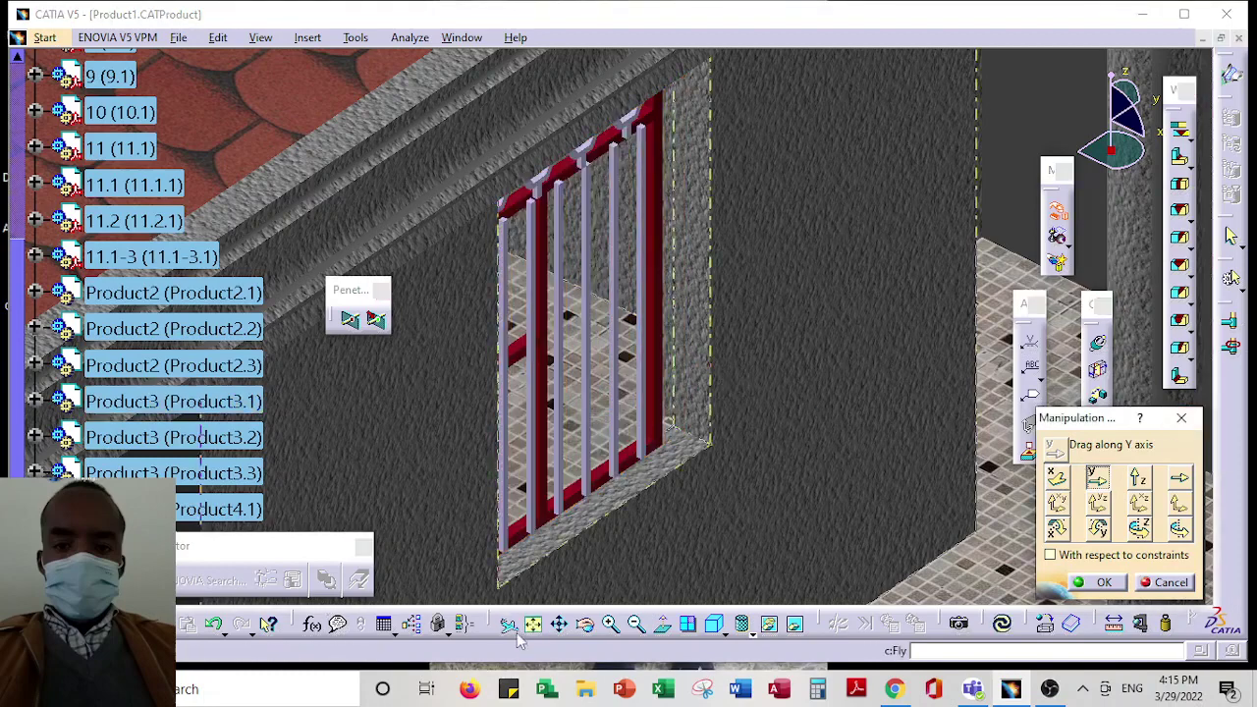
left_click(215, 625)
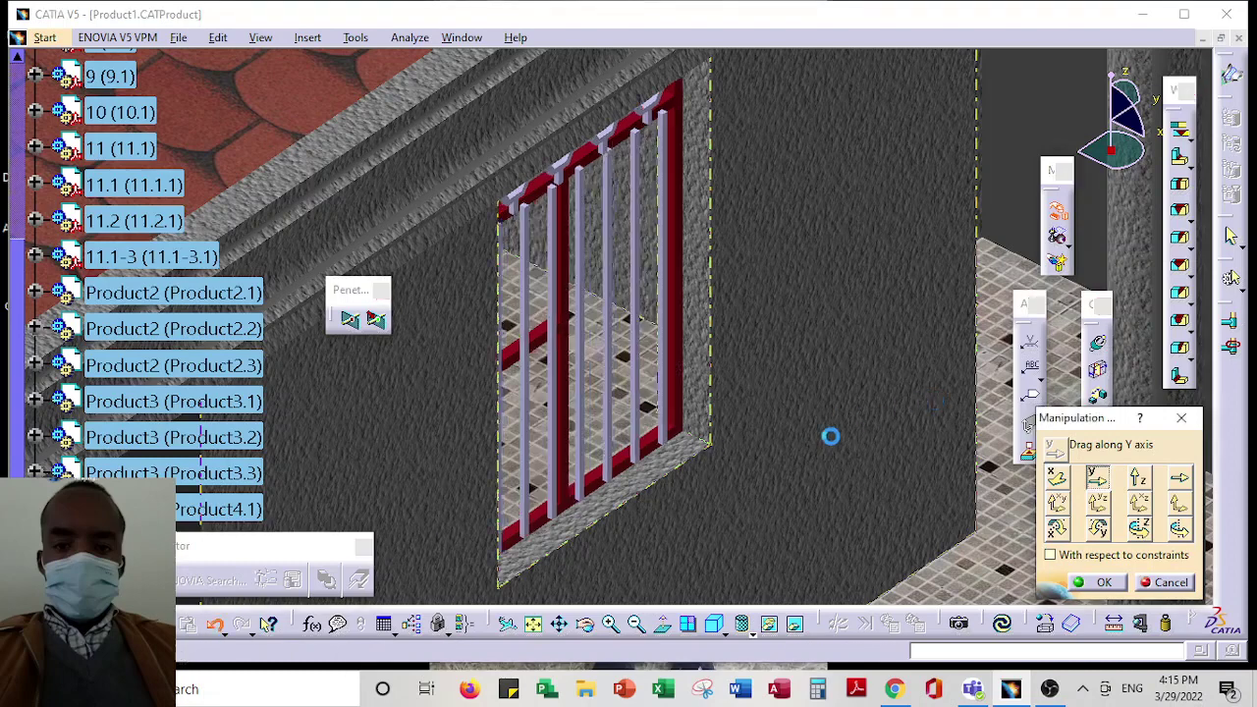
Slide the Product3.1 grille along X out of the window into the doorway
left_click(1056, 478)
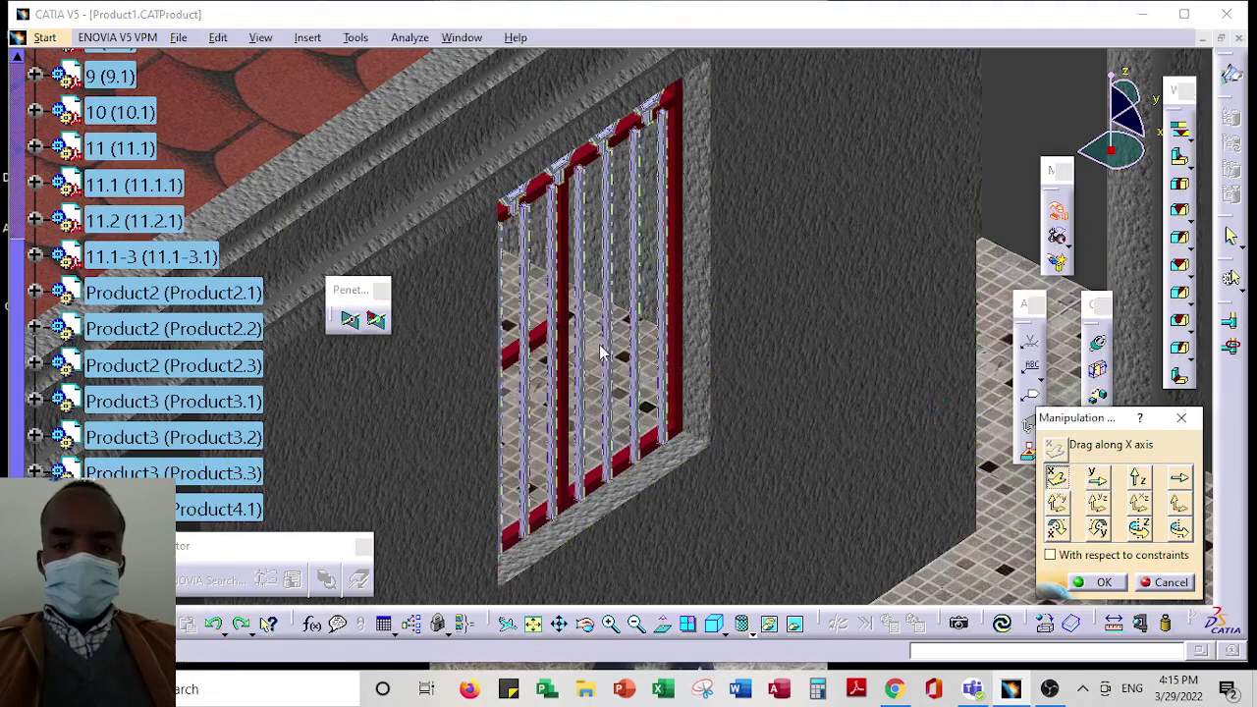
mouse_move(614, 323)
left_mouse_down()
mouse_move(778, 430)
mouse_move(870, 471)
left_mouse_up()
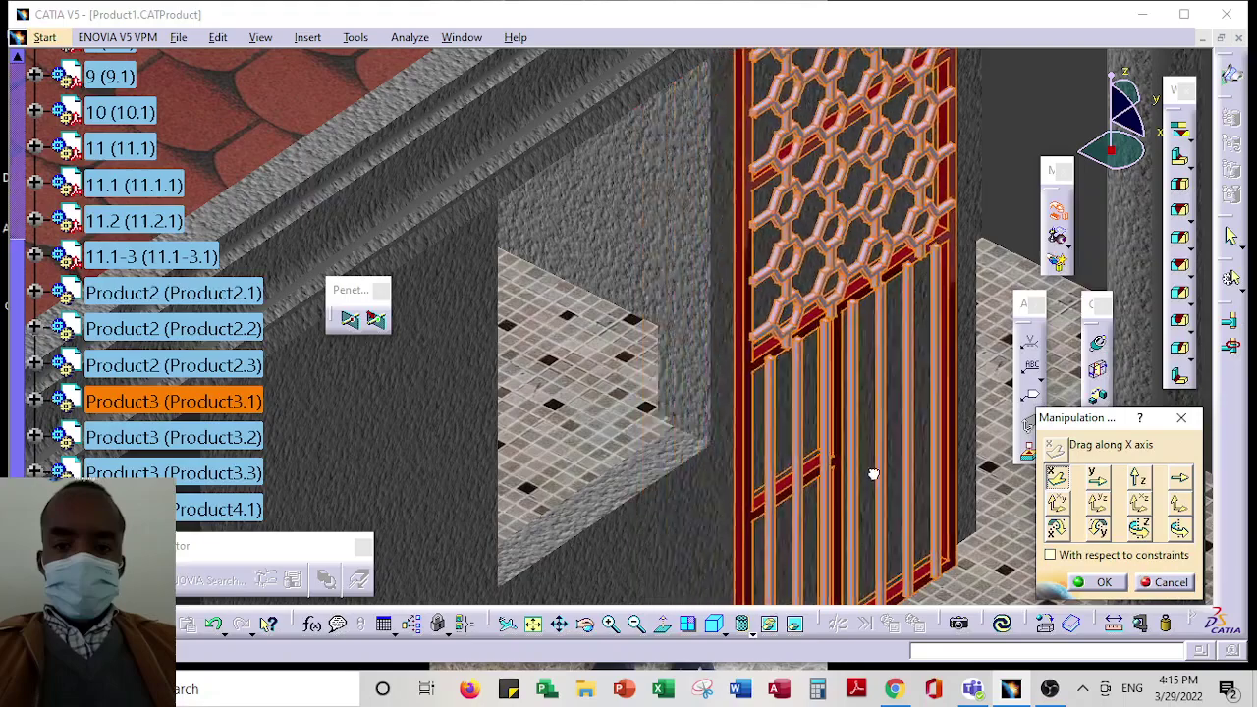
mouse_move(779, 350)
middle_mouse_down()
mouse_move(732, 299)
mouse_move(695, 337)
middle_mouse_up()
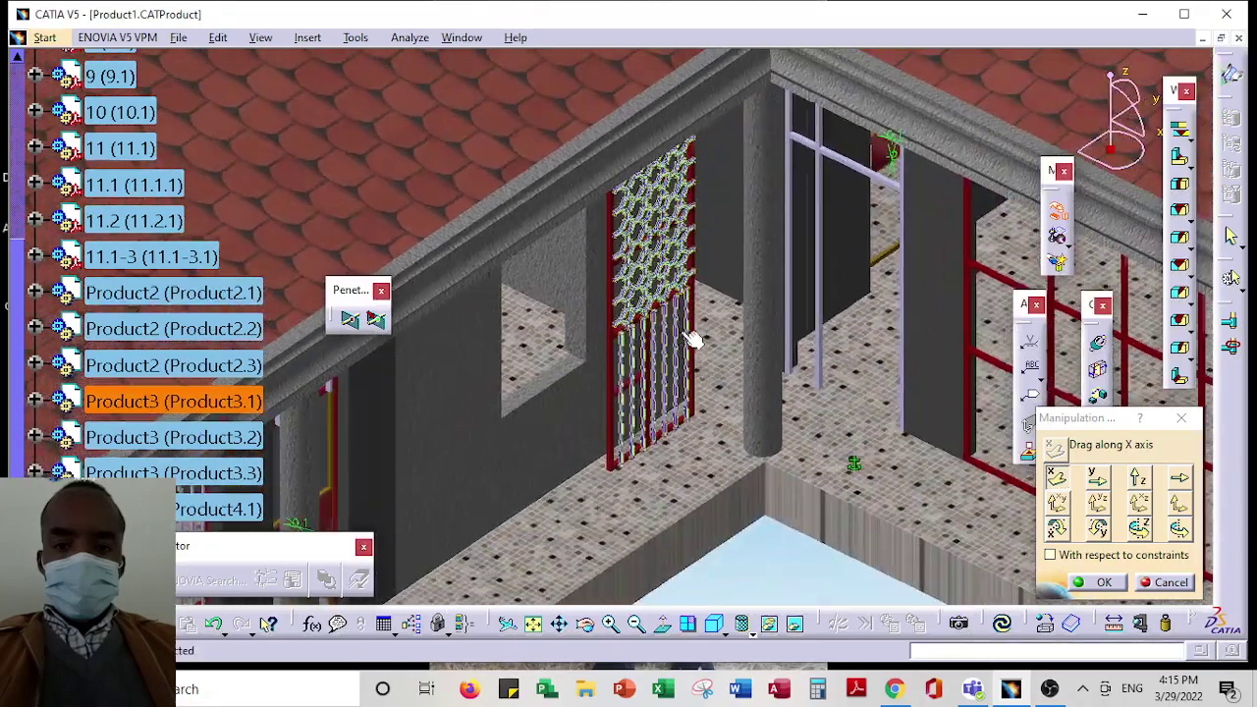
left_click_drag(713, 359, 803, 408)
middle_click_drag(805, 408, 705, 330)
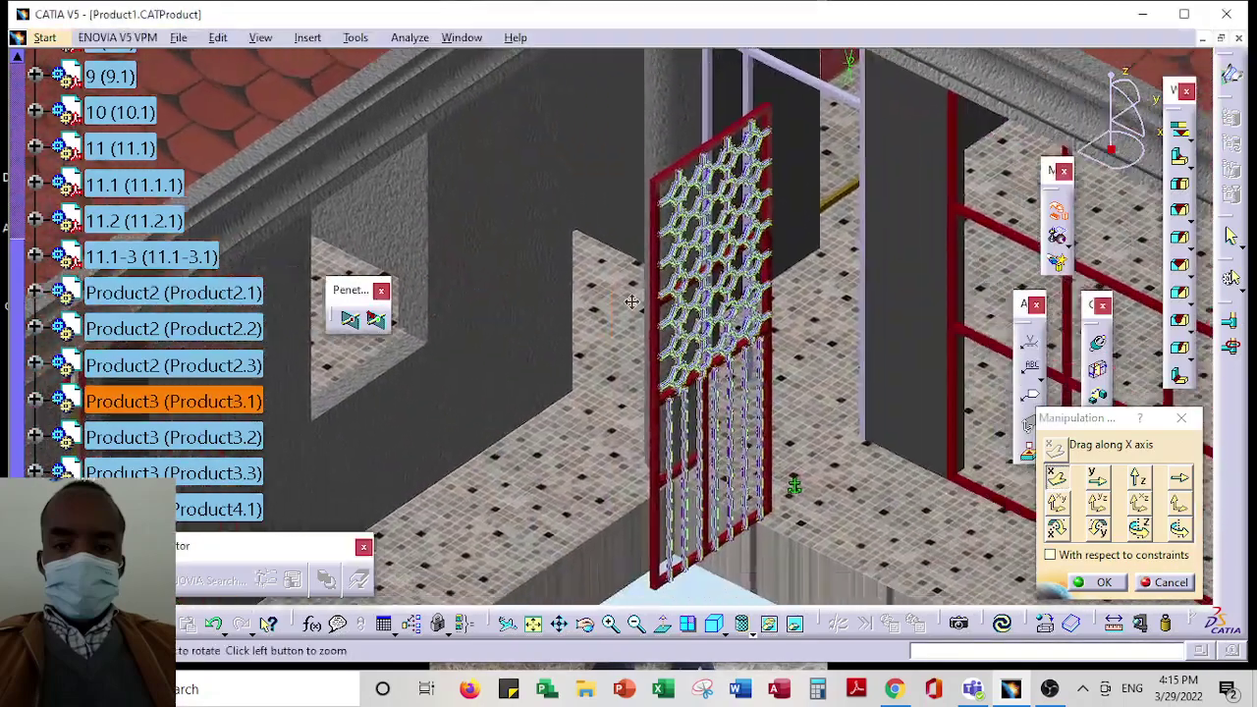
Close Manipulation and bring up the Product3.1 component's context menu
right_click(708, 327)
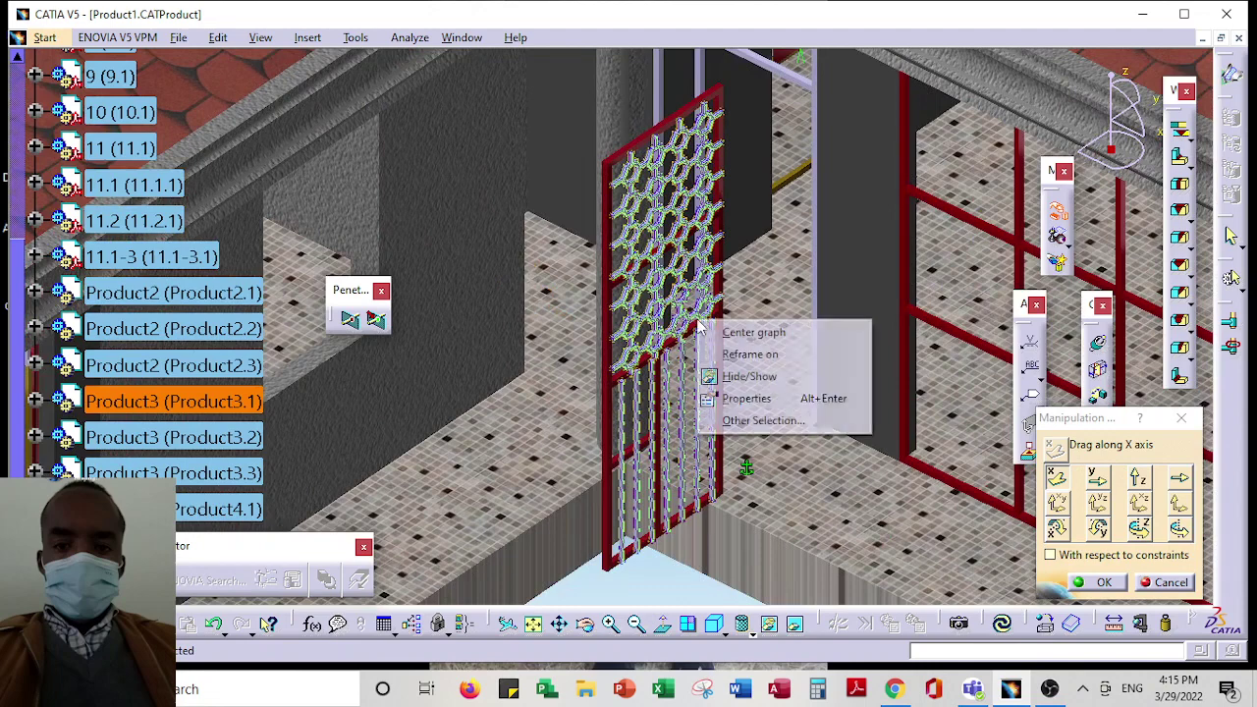
left_click(1183, 418)
right_click(676, 246)
mouse_move(756, 492)
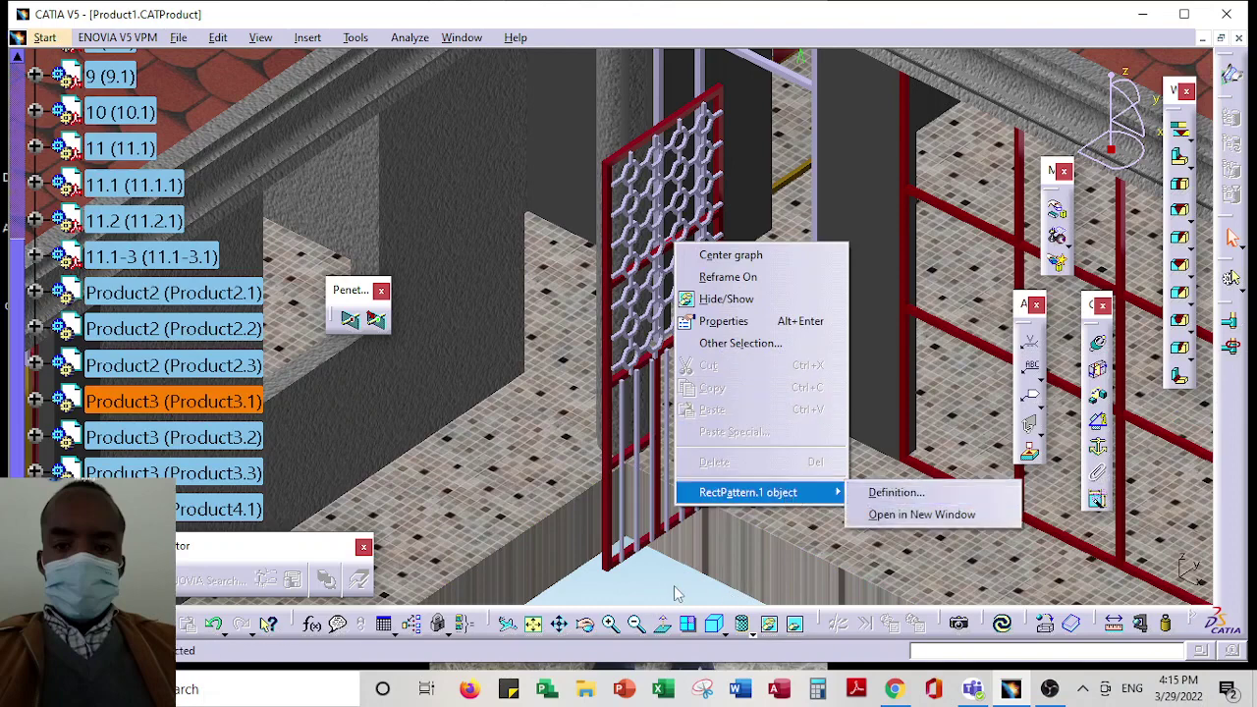
key("Escape")
key("Escape")
right_click(175, 414)
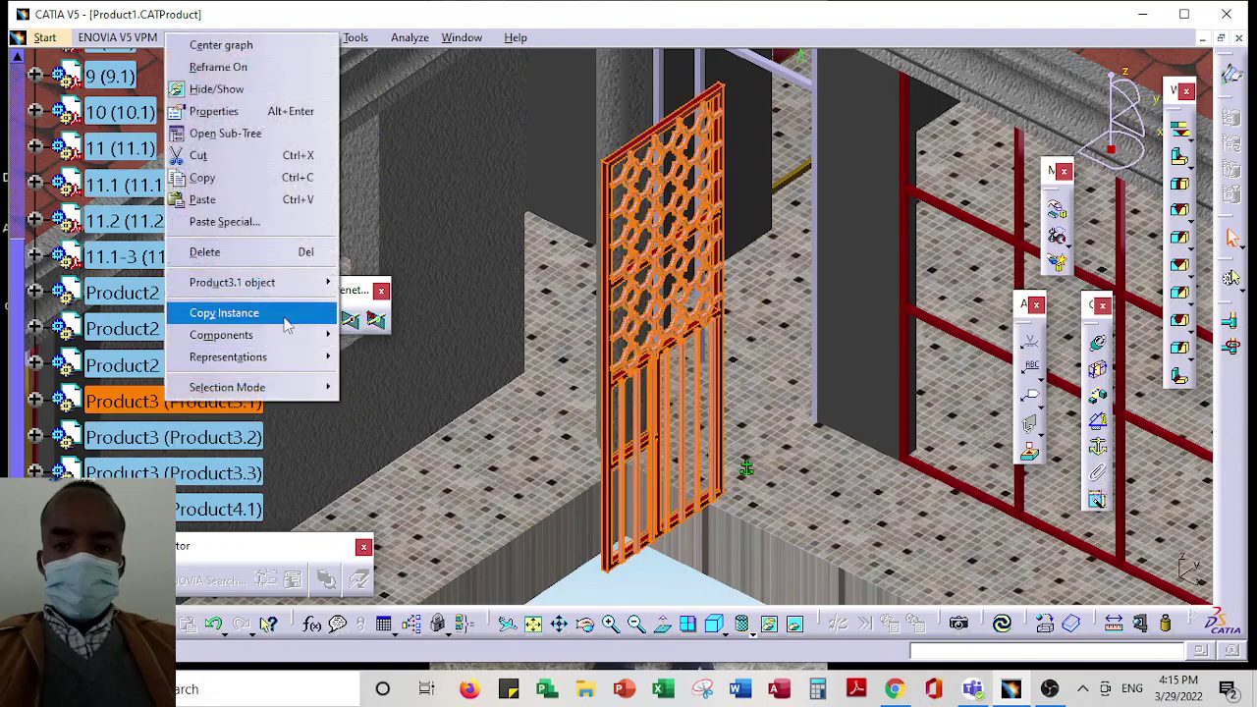
mouse_move(233, 282)
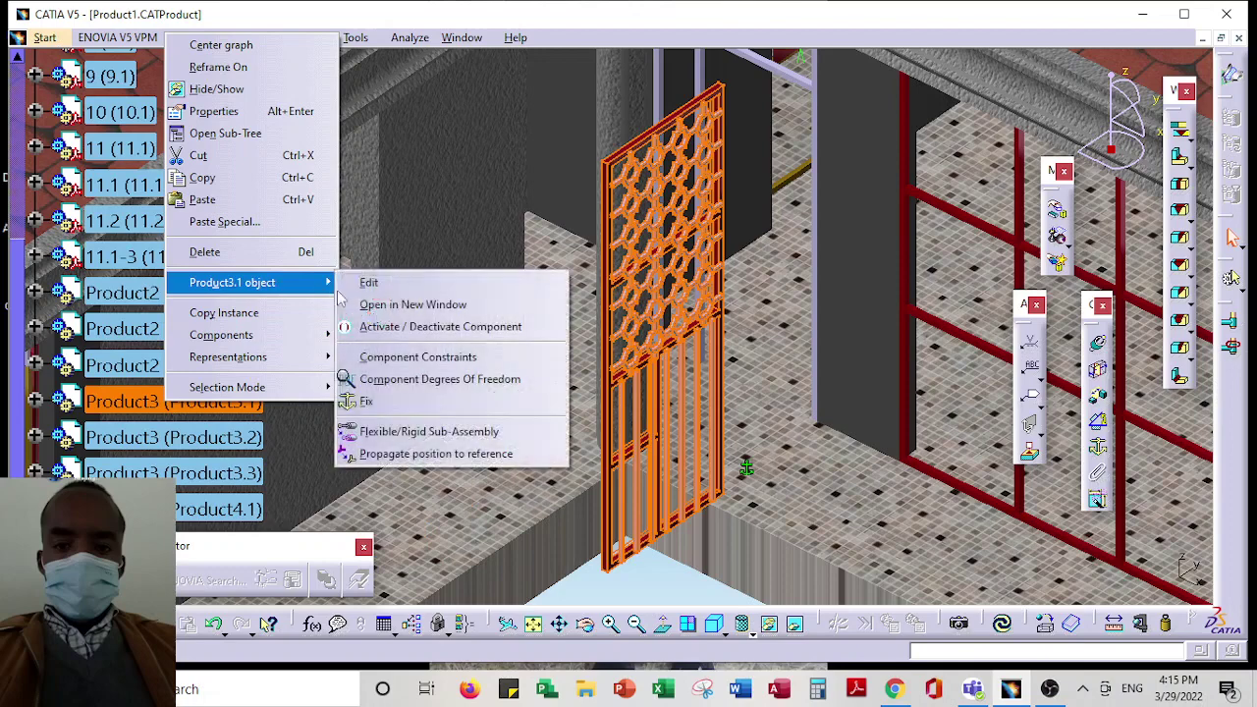
Open the Product3 door in a new window, inspect its hexagon grille isometrically, then close it
left_click(427, 304)
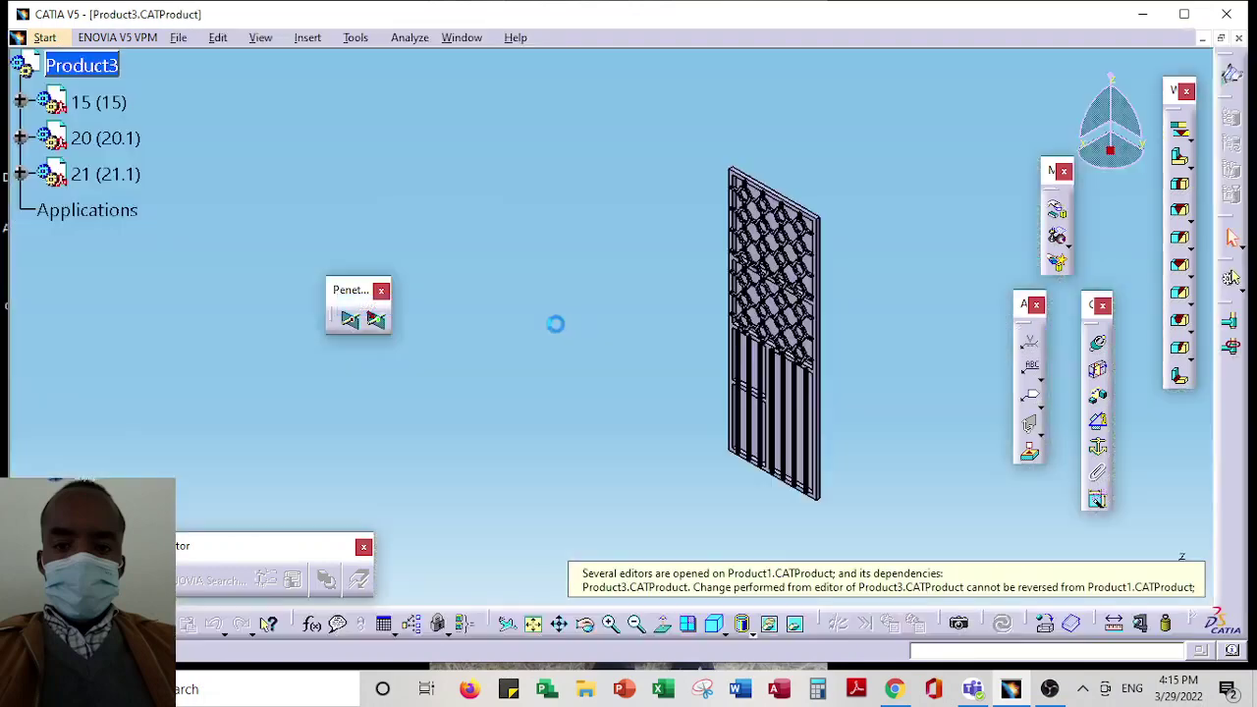
mouse_move(684, 359)
middle_mouse_down()
mouse_move(477, 351)
mouse_move(560, 328)
middle_mouse_up()
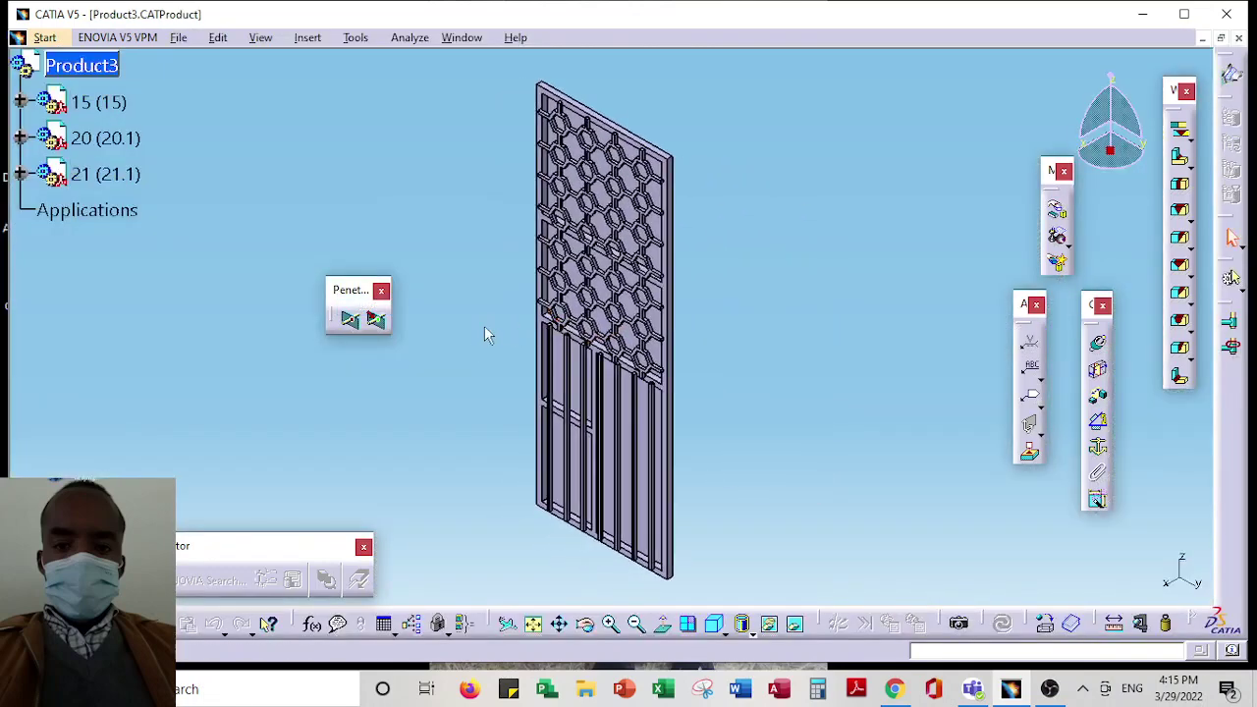
mouse_move(485, 334)
middle_mouse_down()
mouse_move(752, 262)
mouse_move(598, 242)
mouse_move(521, 278)
mouse_move(674, 368)
mouse_move(831, 373)
mouse_move(531, 252)
mouse_move(574, 277)
middle_mouse_up()
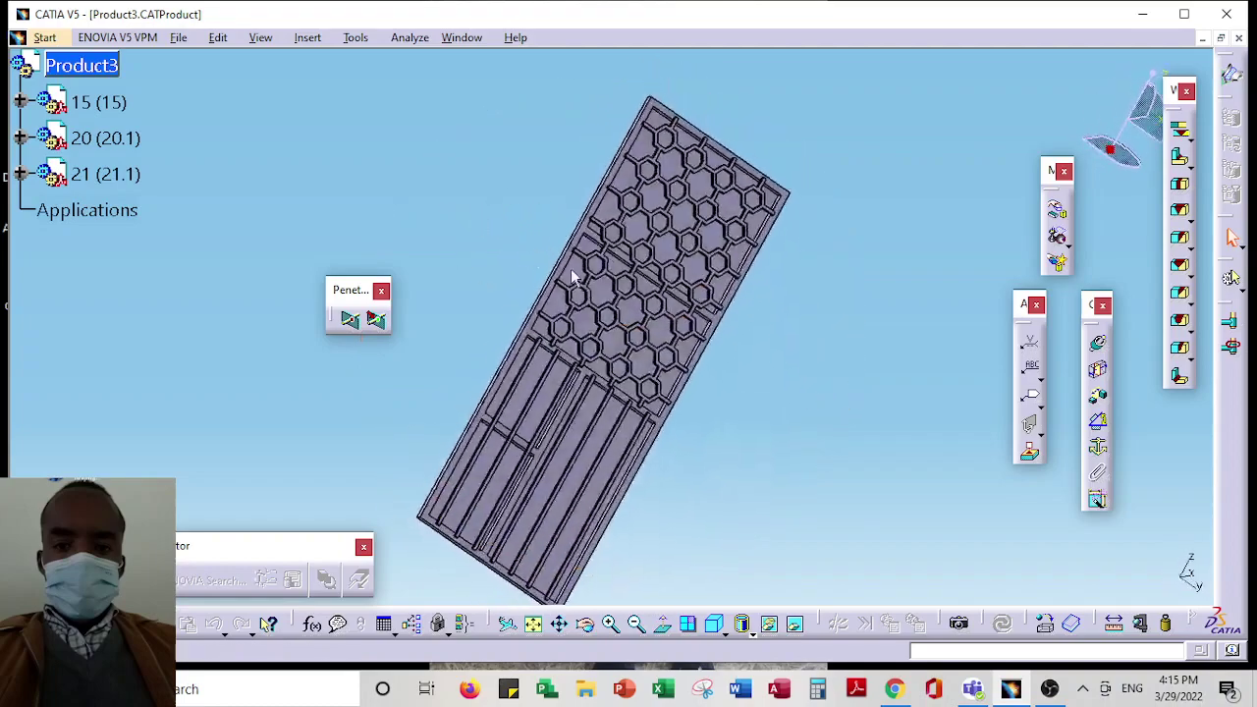
left_click(714, 625)
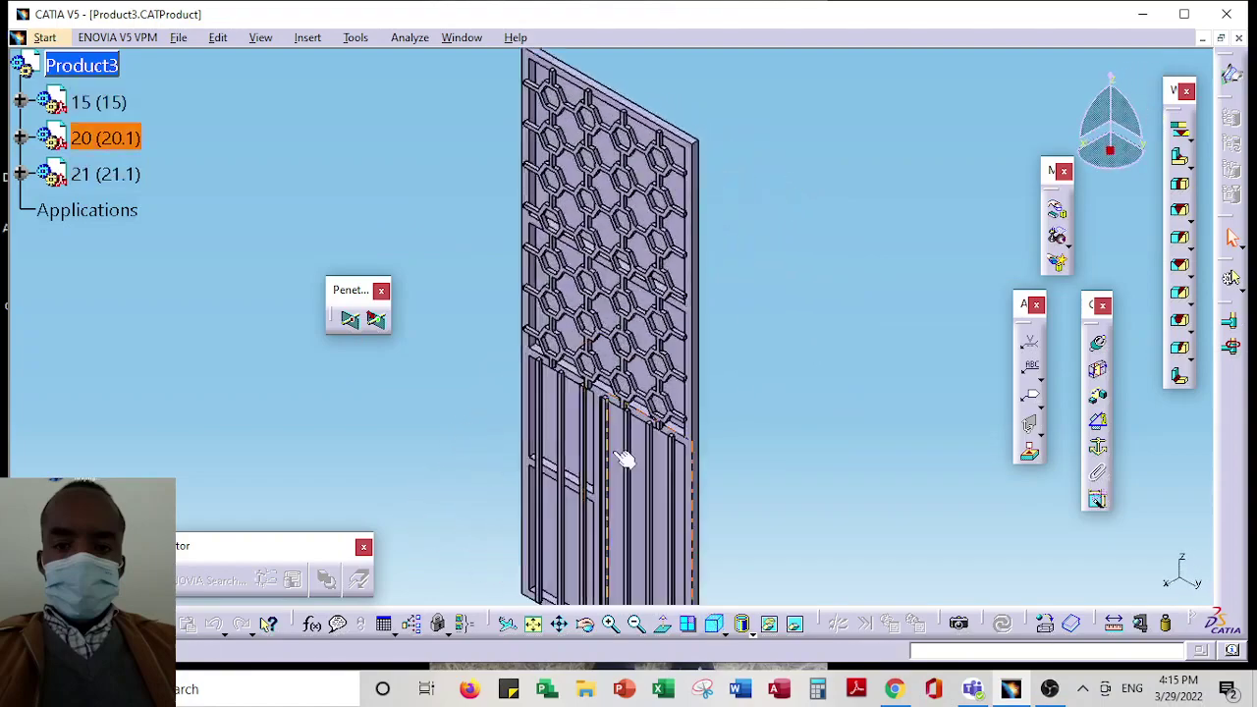
mouse_move(625, 460)
middle_mouse_down()
mouse_move(572, 351)
mouse_move(580, 471)
mouse_move(715, 393)
mouse_move(580, 191)
mouse_move(609, 281)
mouse_move(645, 288)
mouse_move(629, 250)
mouse_move(597, 267)
mouse_move(639, 331)
mouse_move(821, 236)
middle_mouse_up()
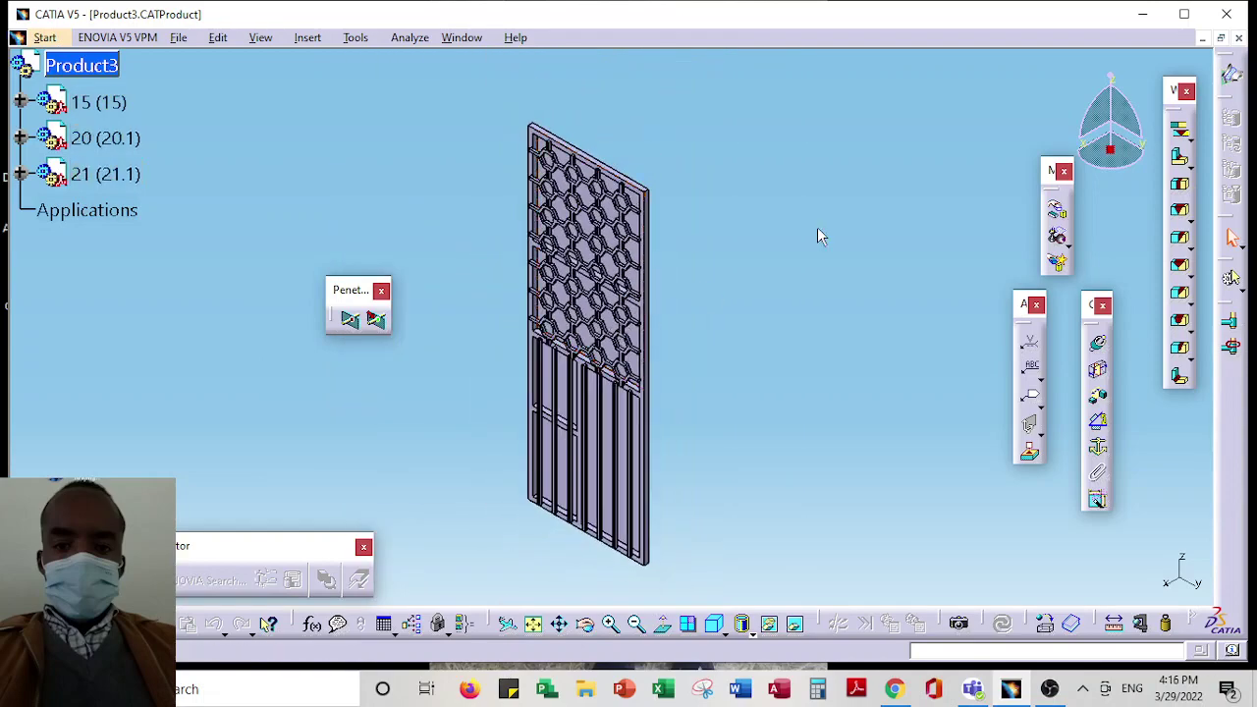
left_click(1239, 37)
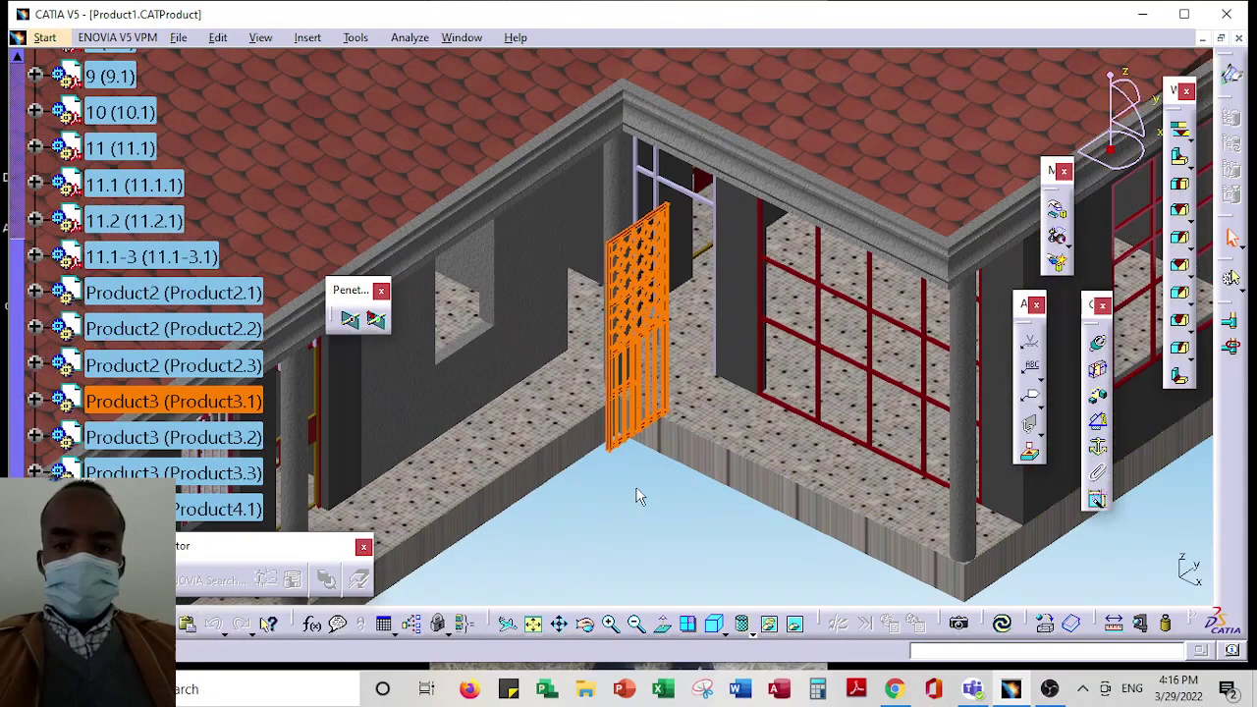
Pan and zoom toward the doorway grille beside the porch pillar
middle_click_drag(636, 496, 622, 531)
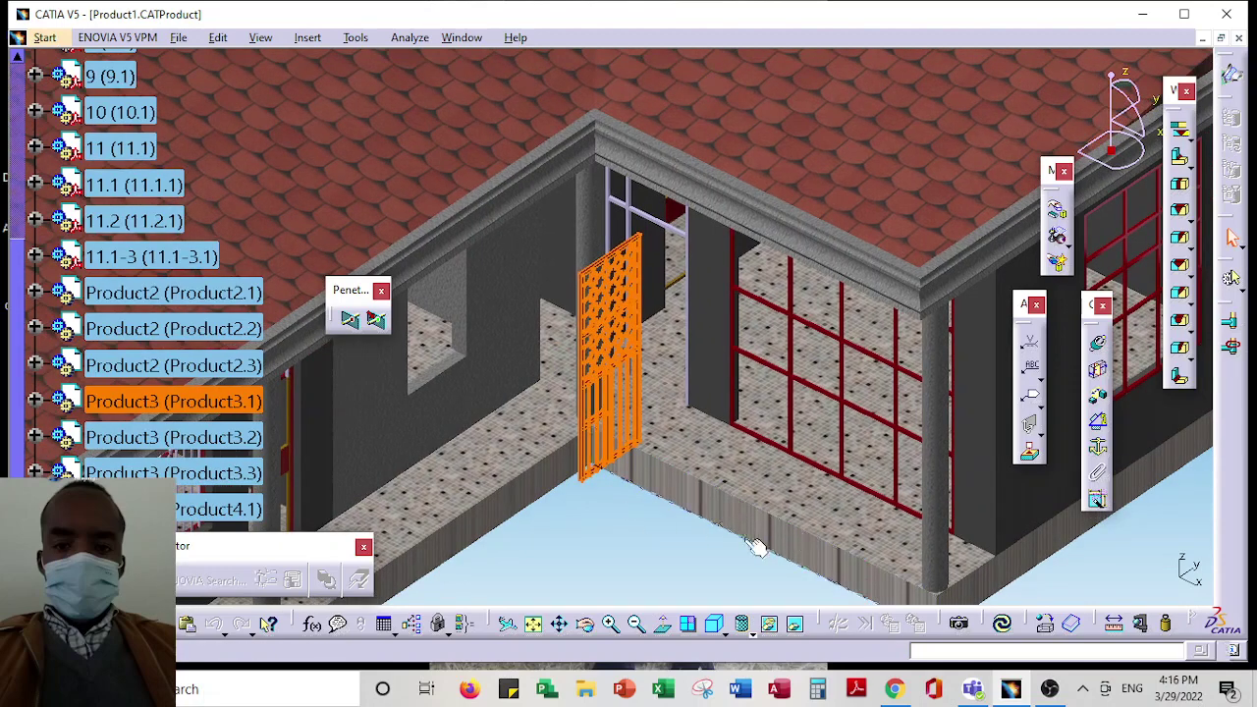
mouse_move(642, 501)
middle_mouse_down()
mouse_move(667, 468)
mouse_move(791, 468)
mouse_move(850, 424)
mouse_move(819, 442)
mouse_move(794, 435)
mouse_move(814, 429)
mouse_move(724, 342)
mouse_move(820, 331)
mouse_move(788, 285)
mouse_move(583, 284)
middle_mouse_up()
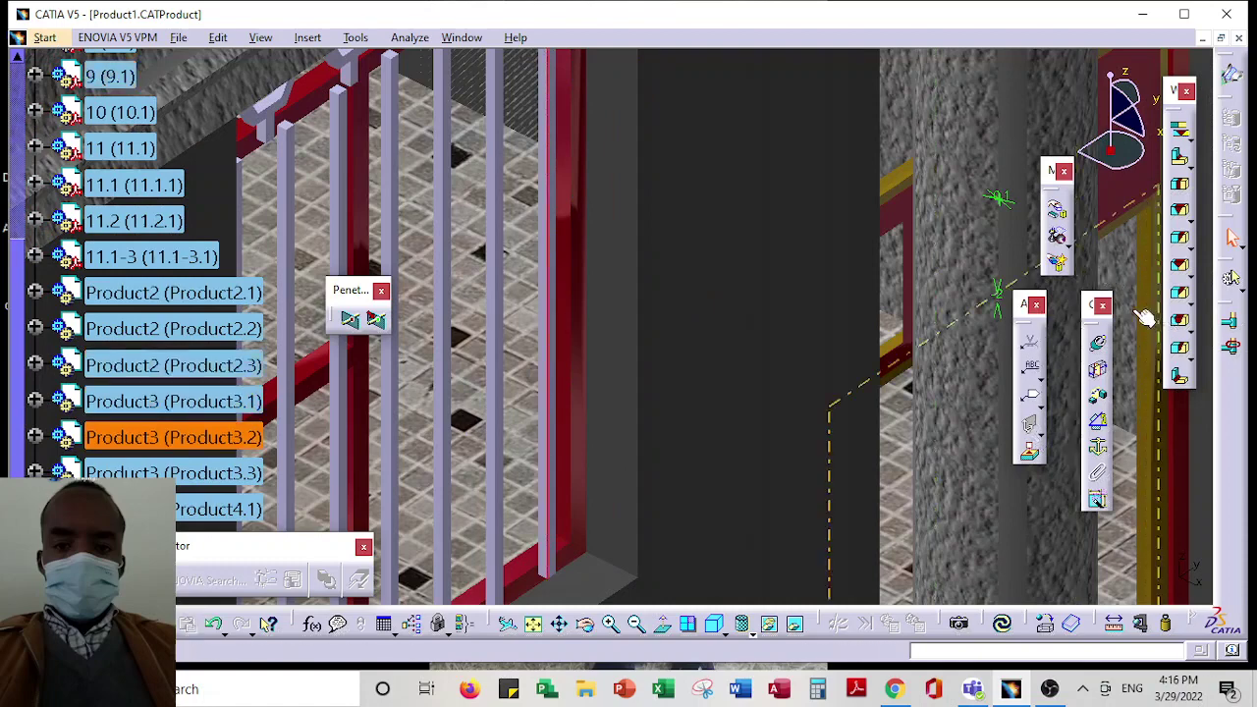
Switch to the Assembly Design workbench and start a Fix Together constraint
left_click(44, 38)
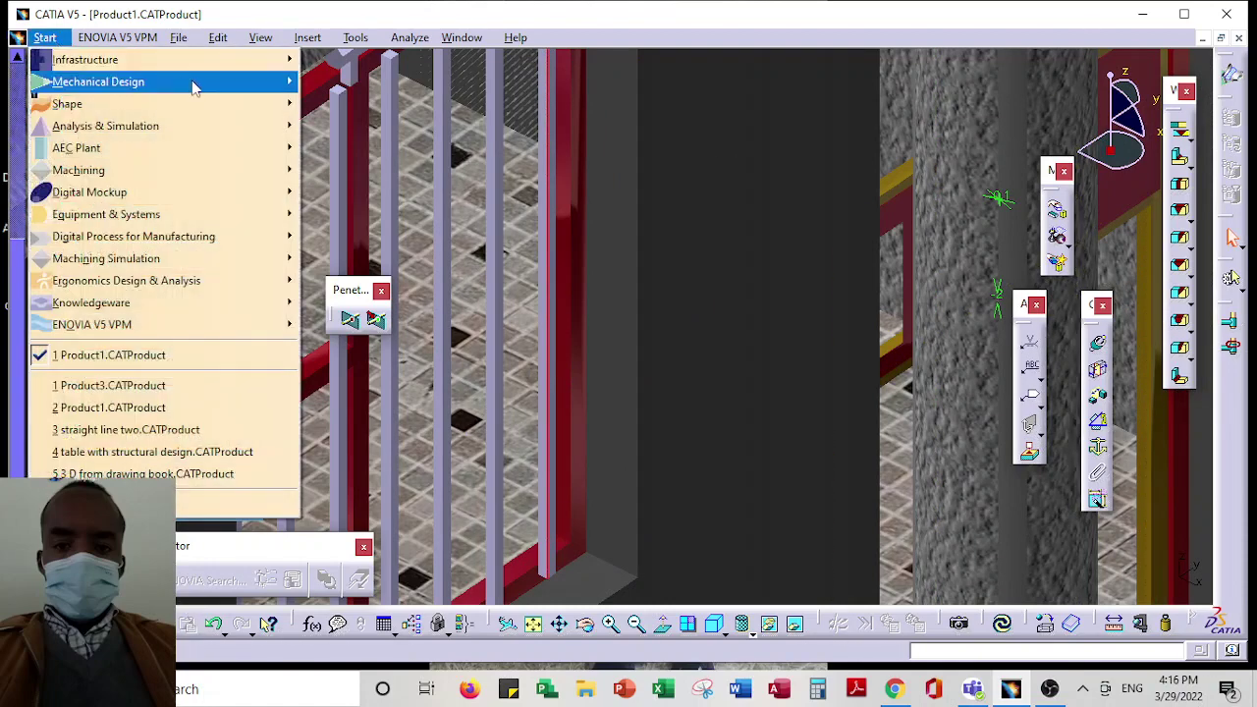
left_click(412, 103)
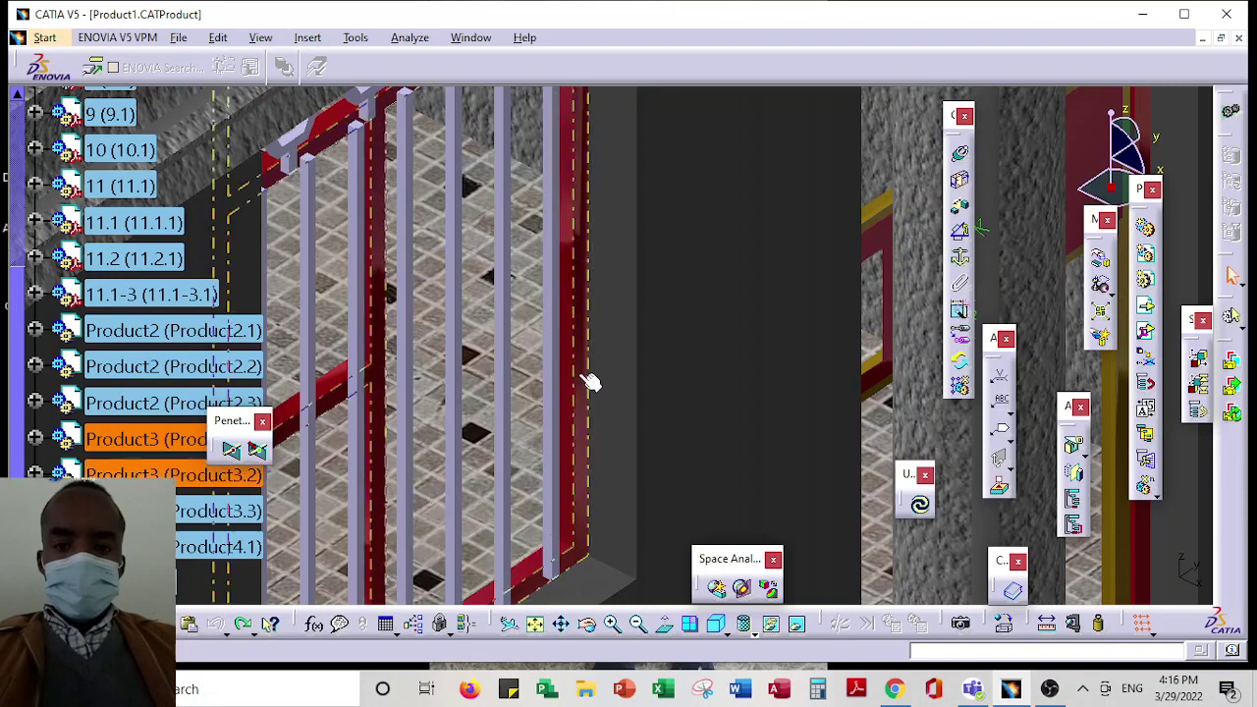
left_click(959, 283)
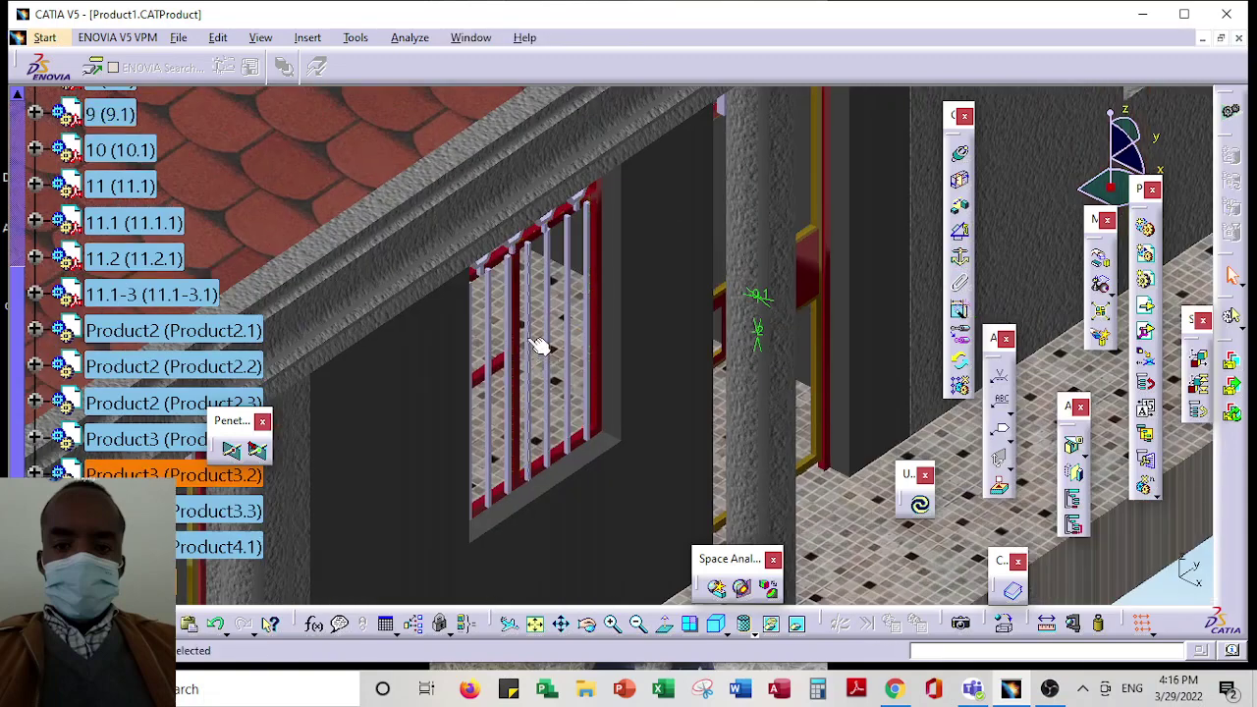
Create a coincidence constraint between the grille's plane and its wall plane
middle_click_drag(555, 351, 928, 201)
left_click(959, 154)
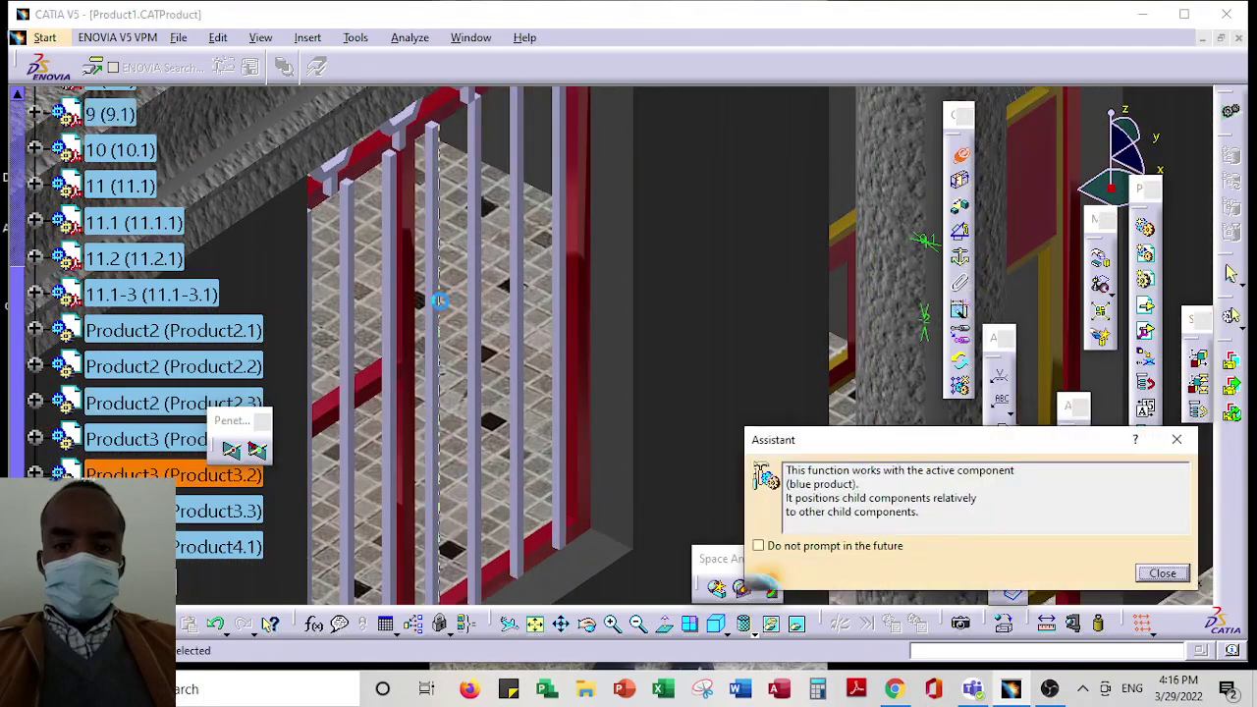
left_click(1163, 574)
middle_click_drag(412, 280, 451, 118, "ctrl")
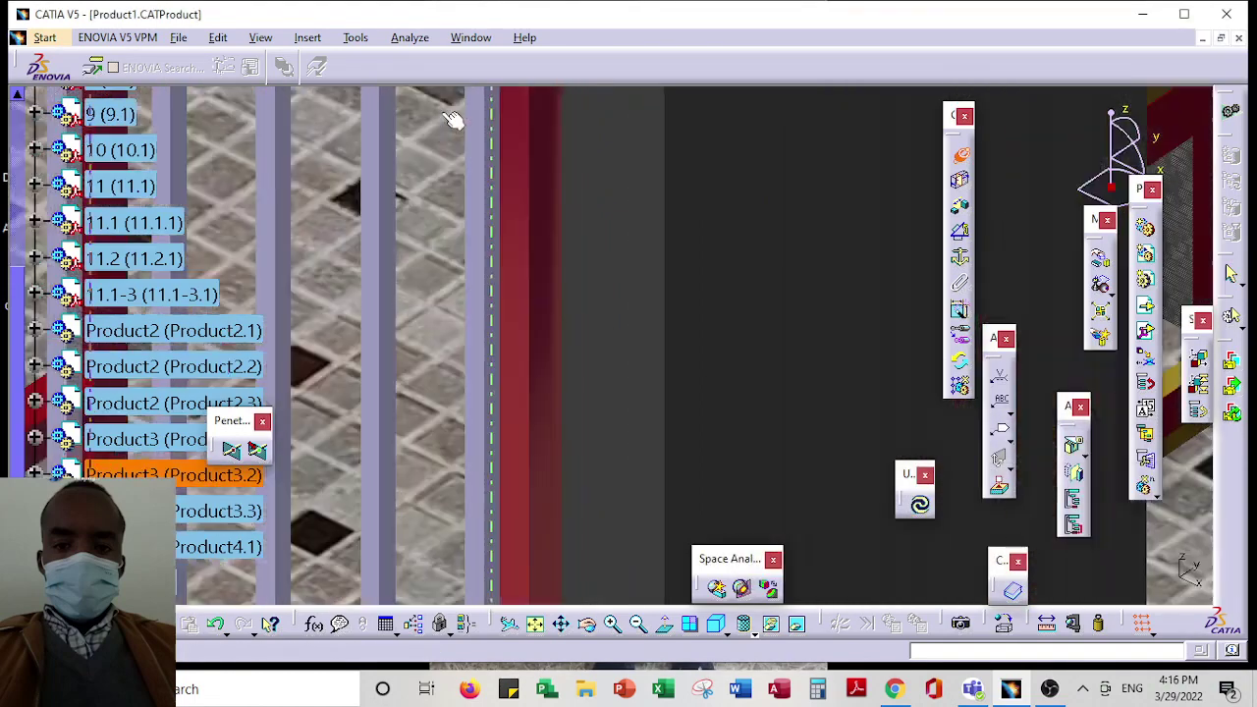
mouse_move(397, 299)
middle_mouse_down("ctrl")
mouse_move(477, 383)
mouse_move(612, 393)
mouse_move(555, 309)
mouse_move(444, 304)
mouse_move(639, 392)
mouse_move(337, 281)
middle_mouse_up("ctrl")
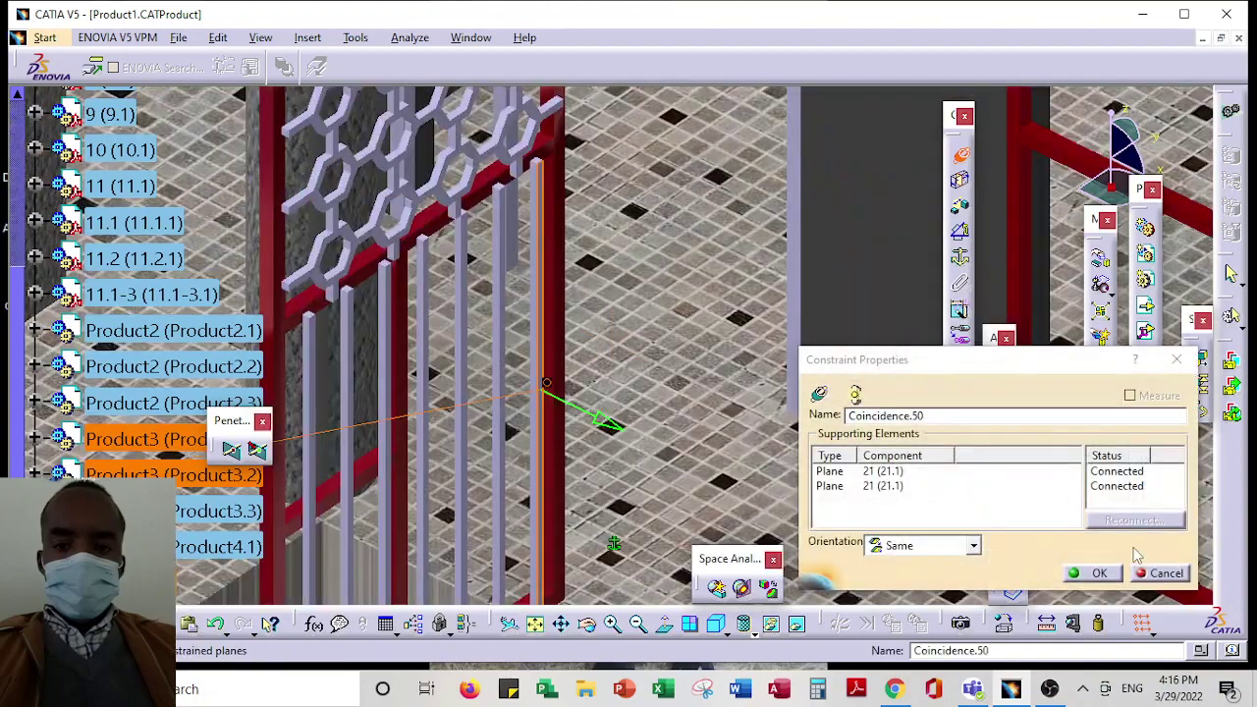
left_click(1100, 574)
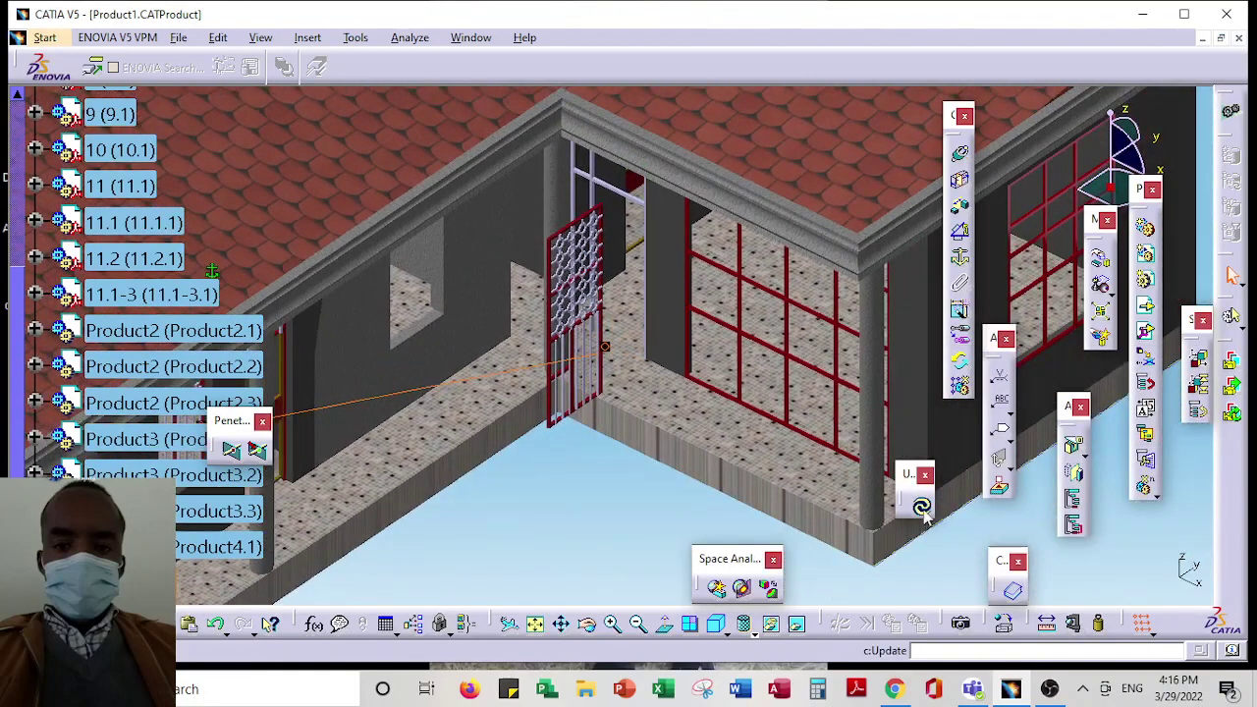
Update the assembly and zoom out to see the whole L-shaped house
left_click(921, 507)
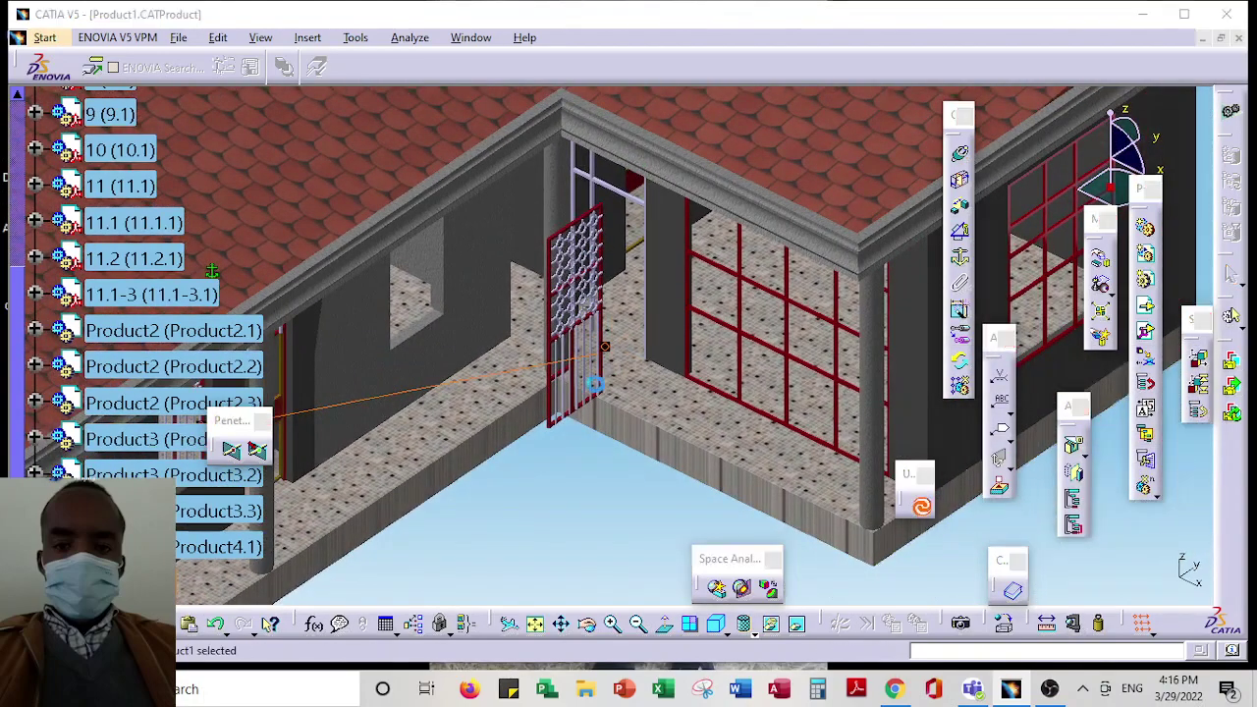
middle_click_drag(594, 462, 656, 491)
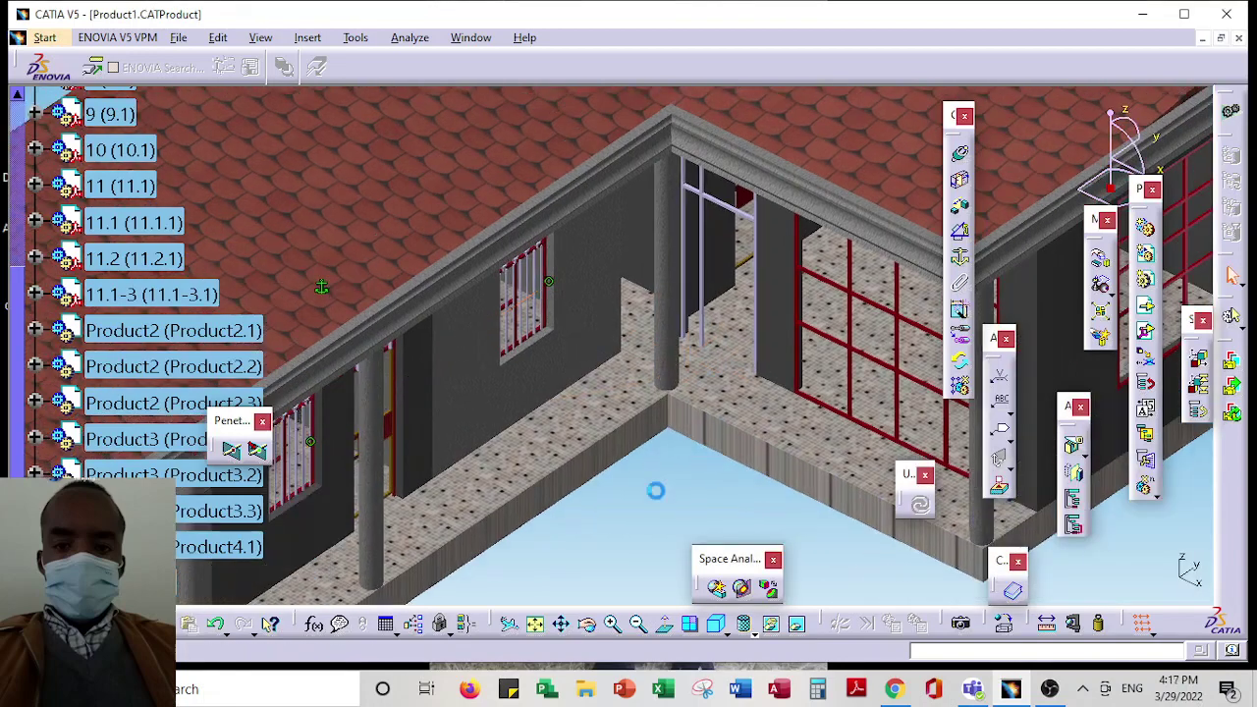
mouse_move(747, 339)
middle_mouse_down("ctrl")
mouse_move(741, 491)
mouse_move(673, 502)
mouse_move(710, 485)
middle_mouse_up("ctrl")
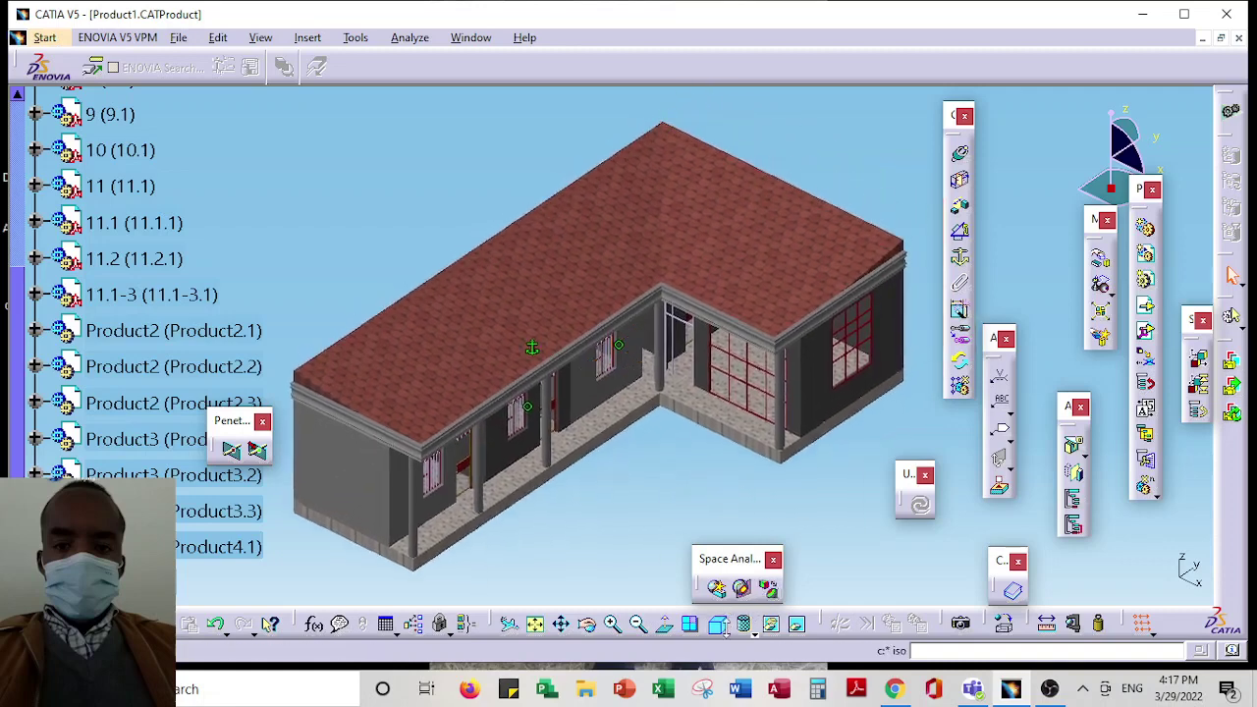
Switch to the Front view and frame the elevation with the door and window grilles
left_click(720, 625)
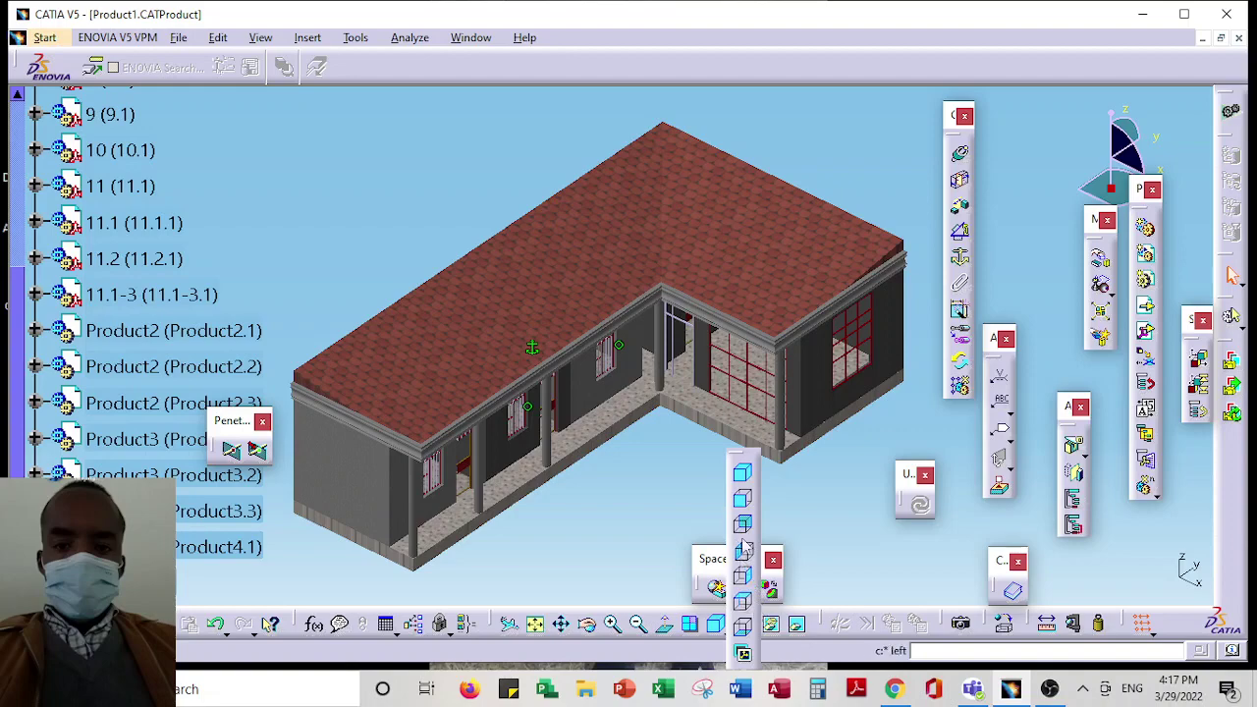
left_click(742, 501)
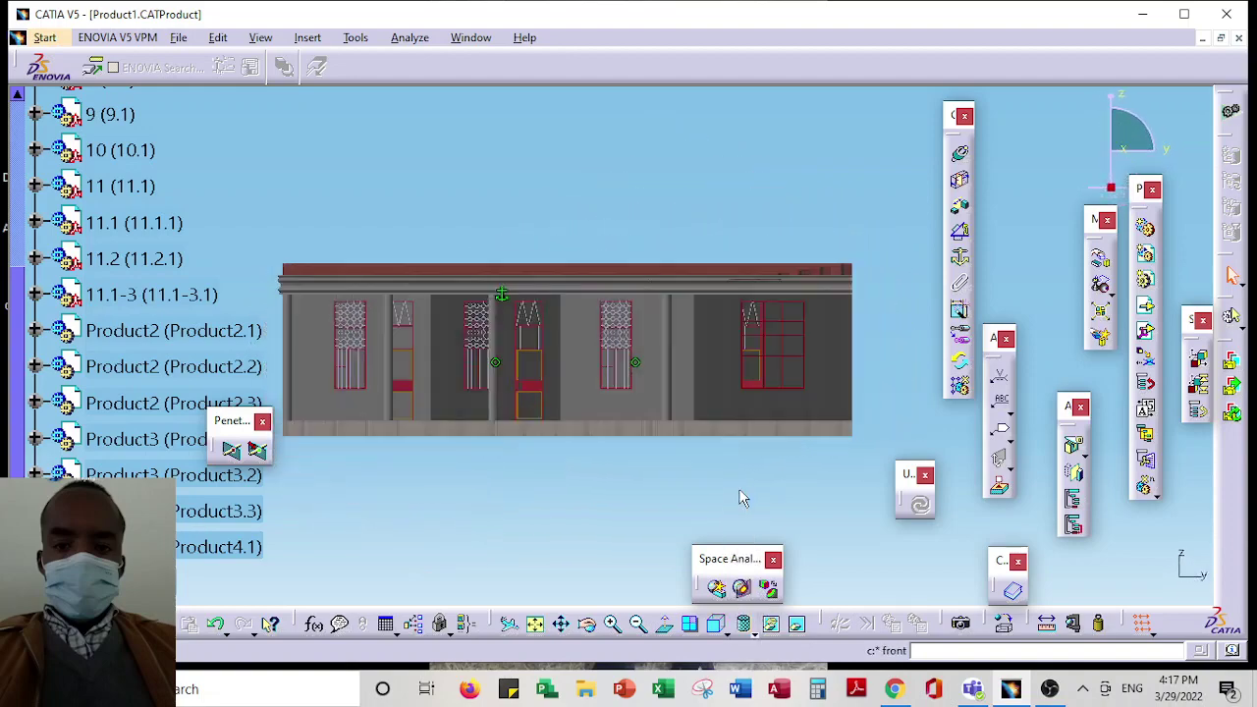
mouse_move(586, 449)
middle_mouse_down()
mouse_move(686, 462)
mouse_move(681, 387)
middle_mouse_up()
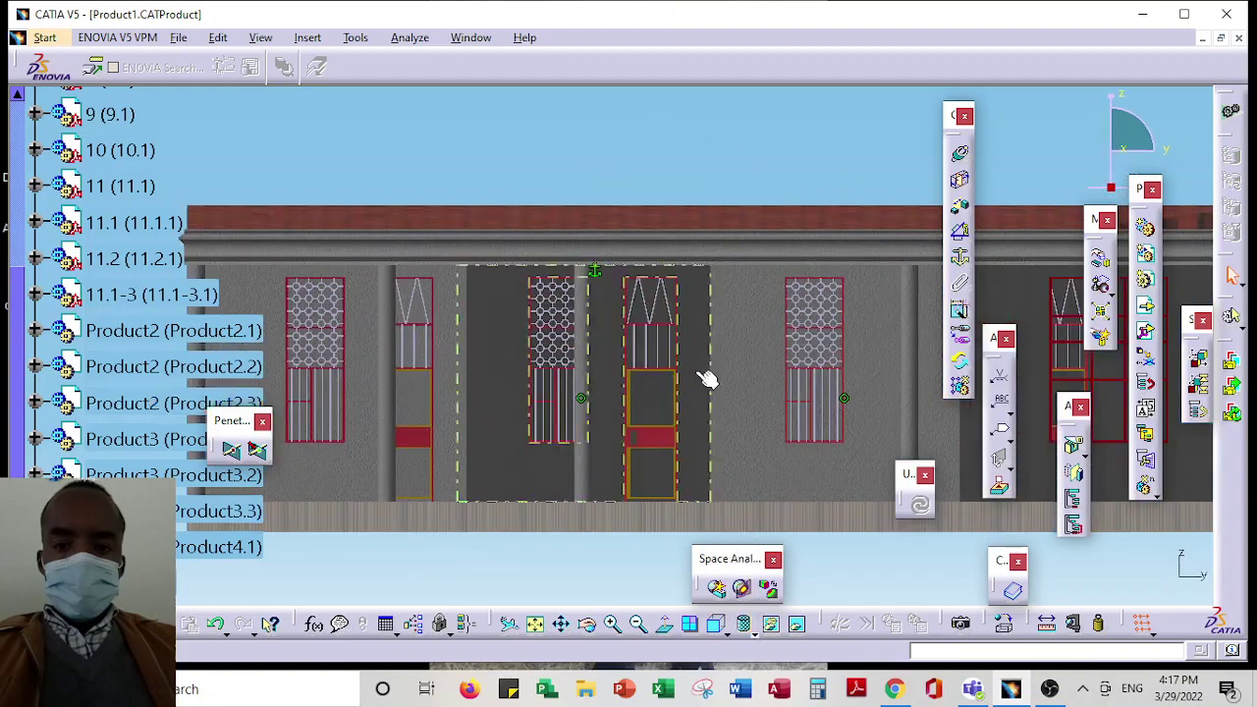
middle_click_drag(726, 338, 729, 394, "ctrl")
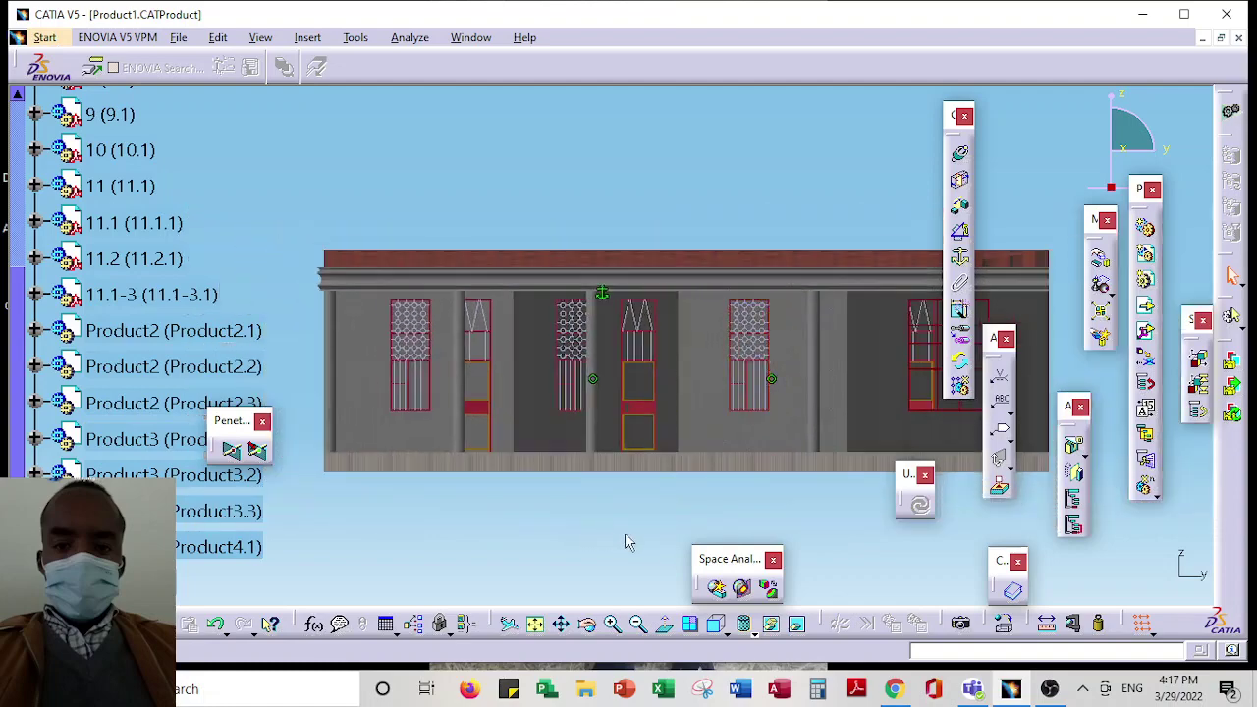
middle_click_drag(625, 534, 622, 455, "ctrl")
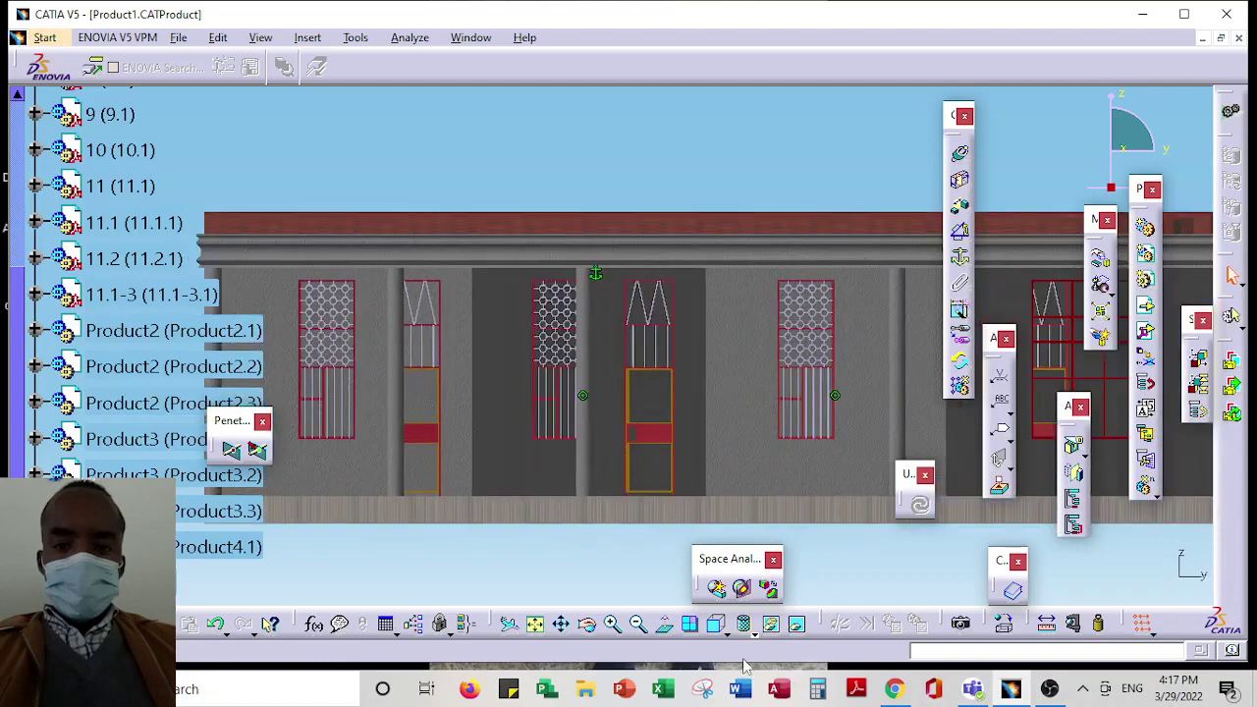
left_click(720, 629)
left_click(769, 648)
left_click(746, 632)
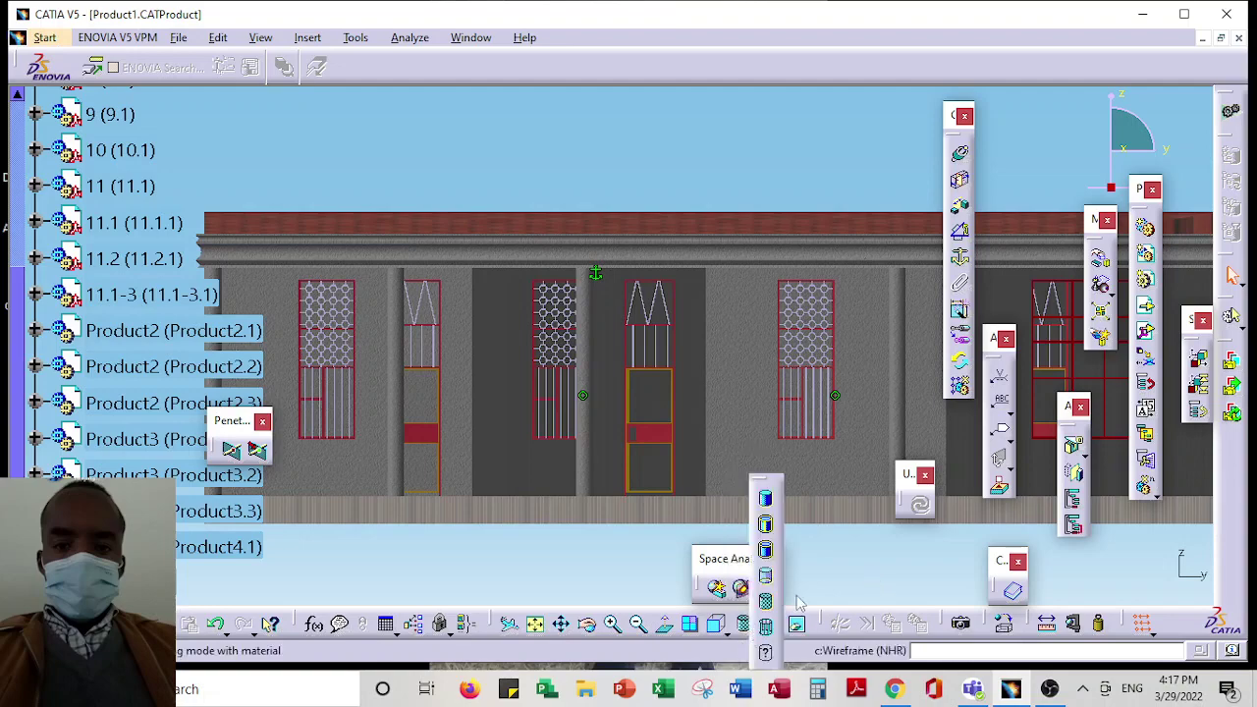
Switch to Shading with Edges and view the building's Left end elevation
left_click(767, 527)
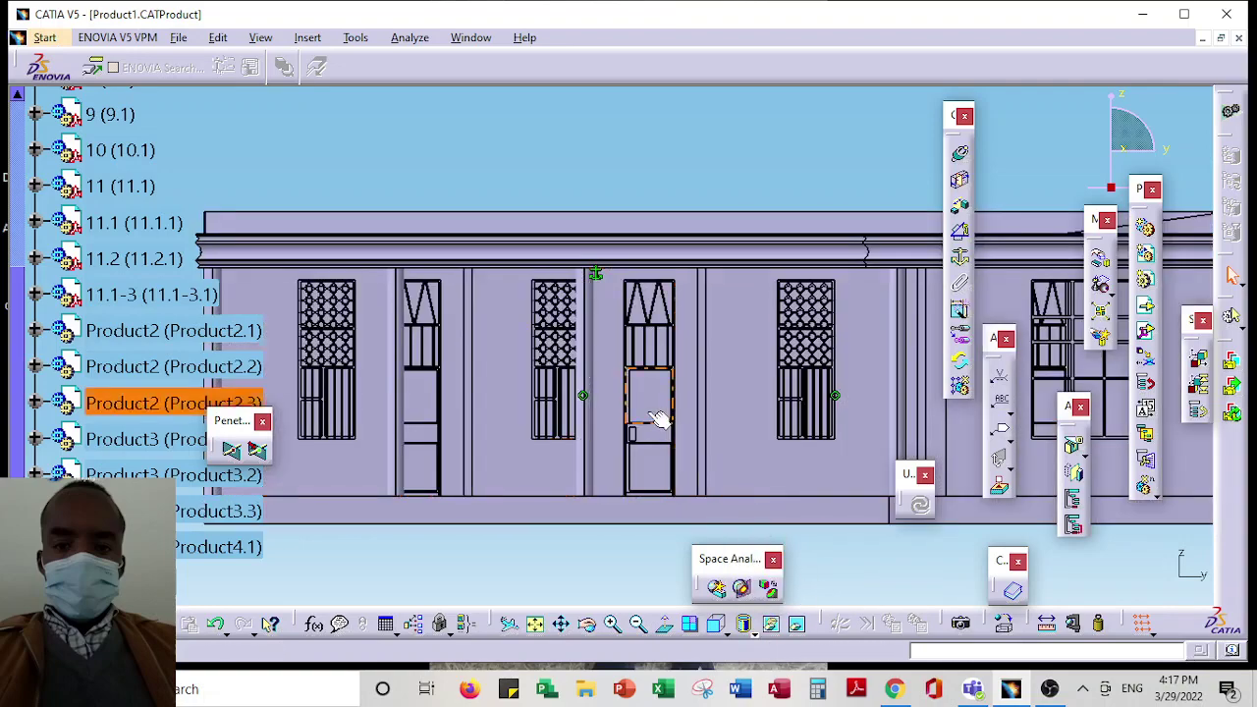
middle_click_drag(665, 421, 688, 396)
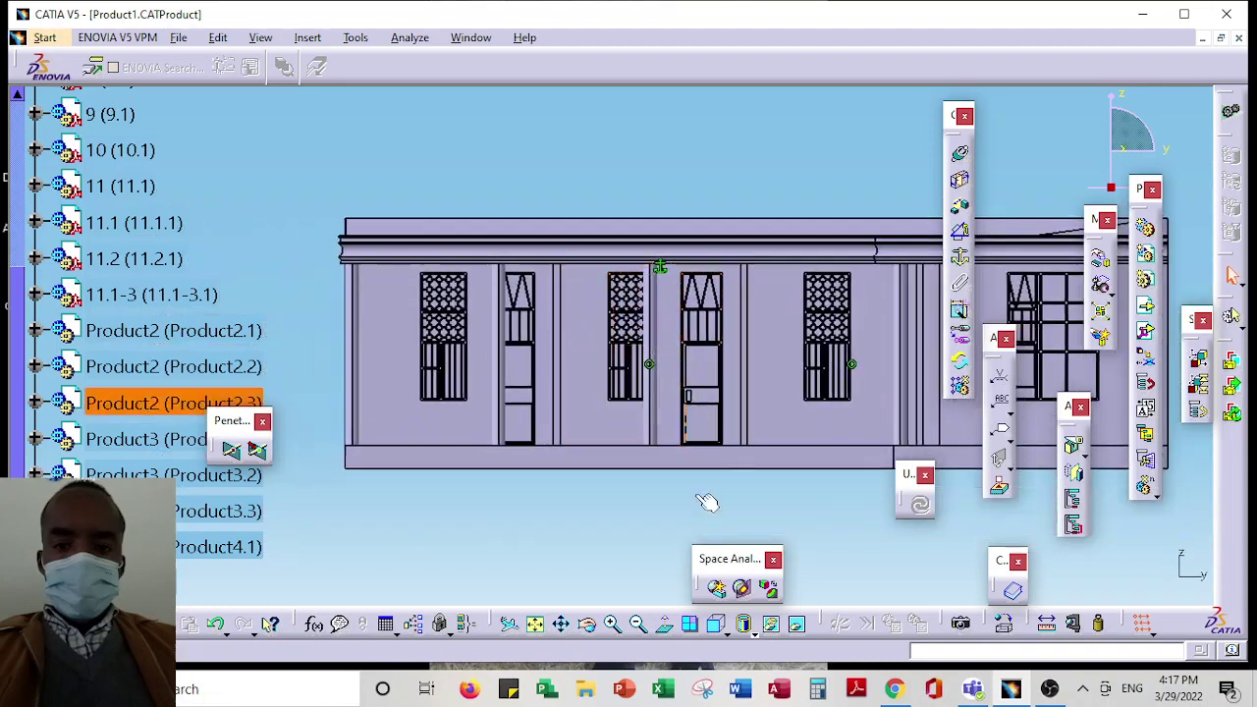
left_click(754, 633)
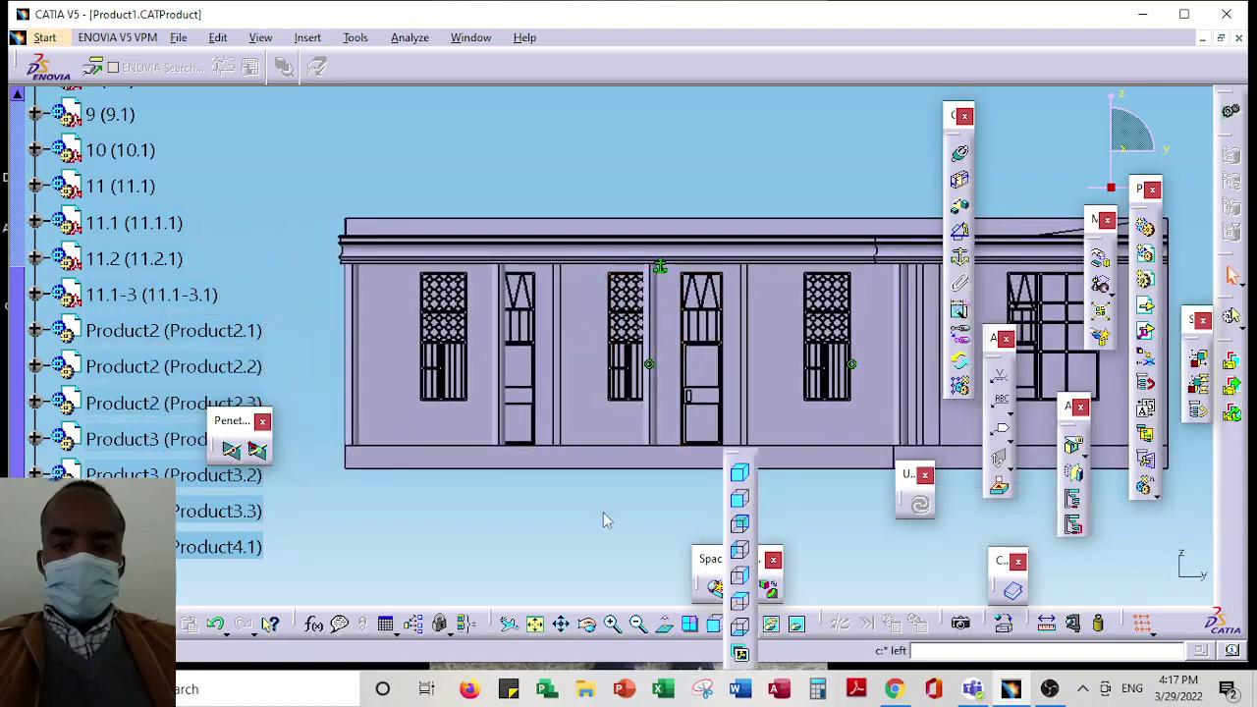
mouse_move(606, 521)
middle_mouse_down()
mouse_move(734, 461)
mouse_move(738, 475)
middle_mouse_up()
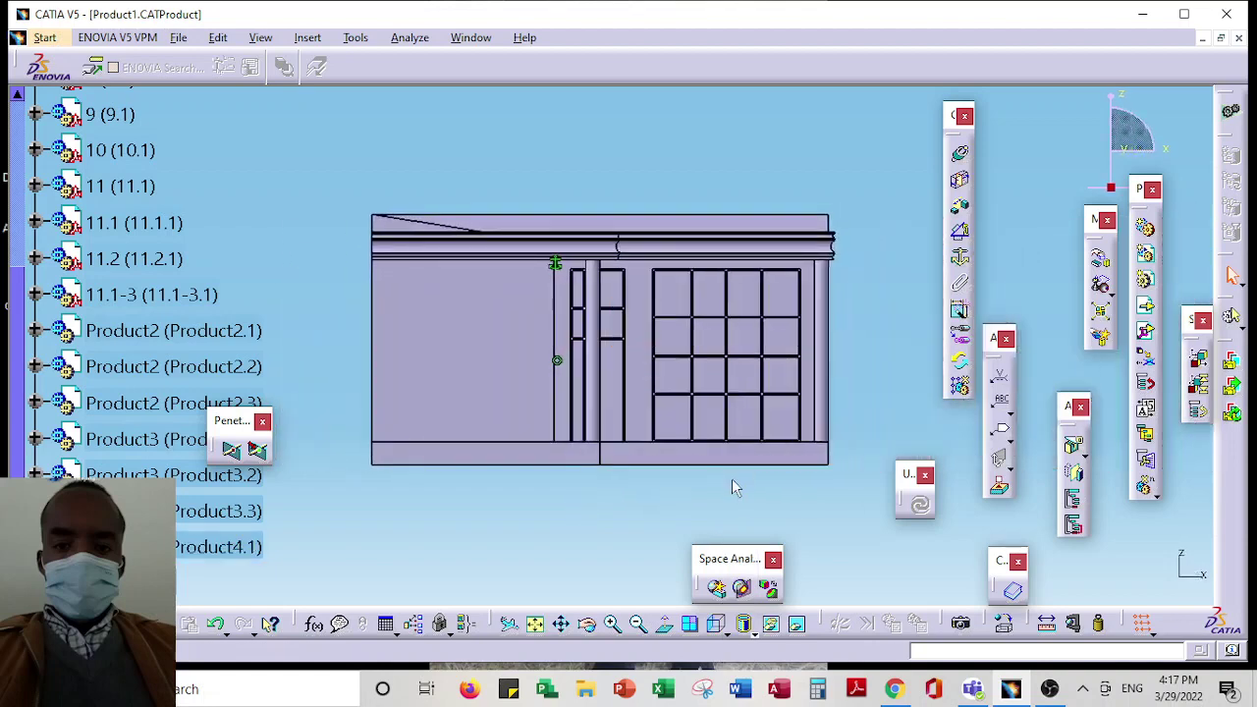
Cycle to the Bottom view, then an overhead isometric view of the house
left_click(728, 632)
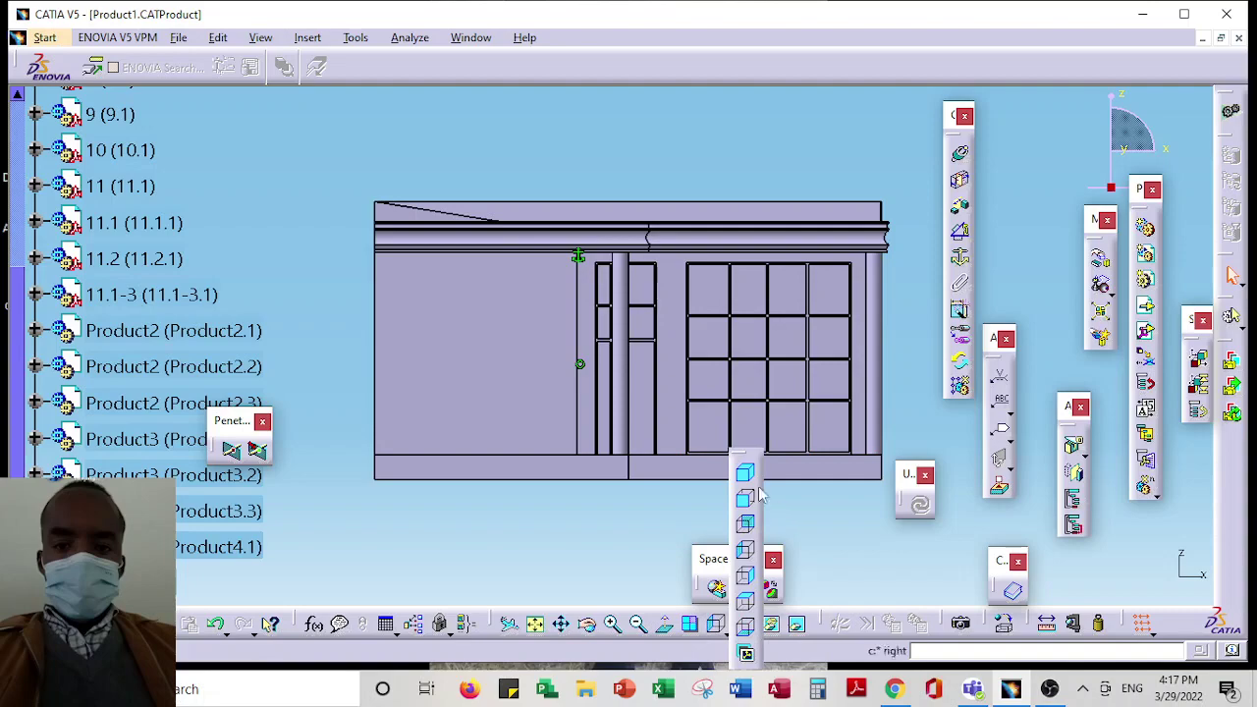
left_click(746, 601)
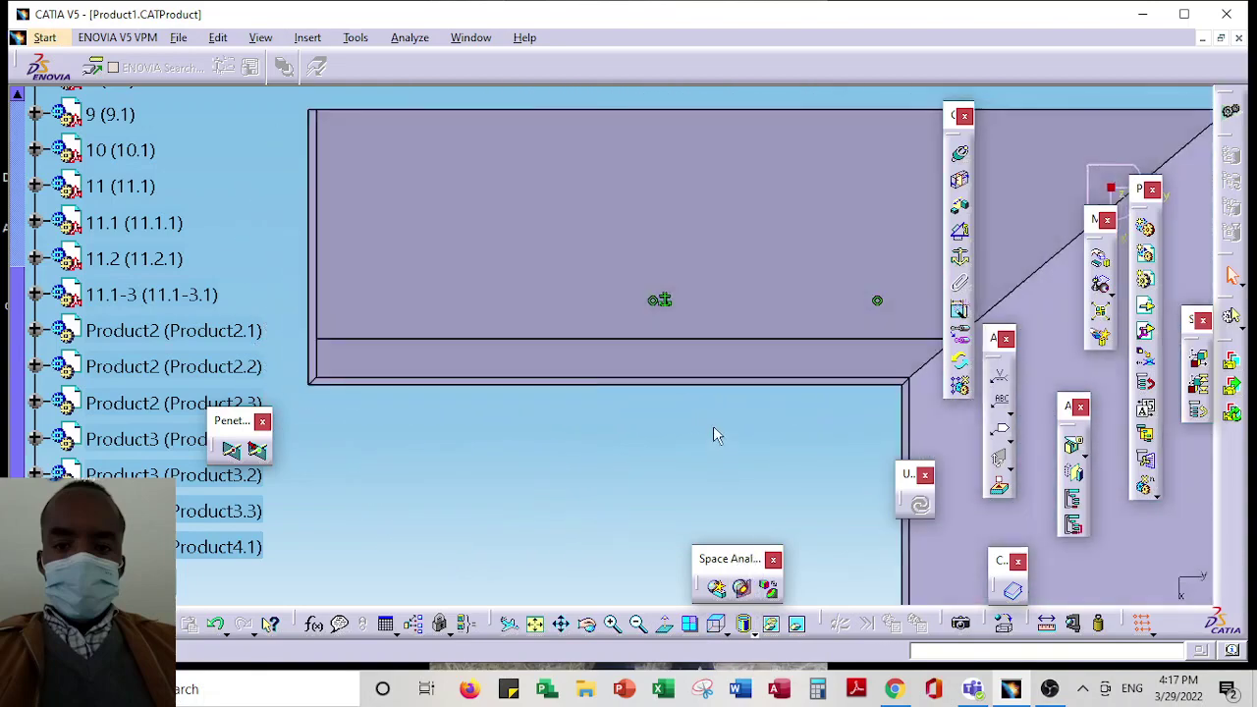
middle_click_drag(678, 387, 715, 589)
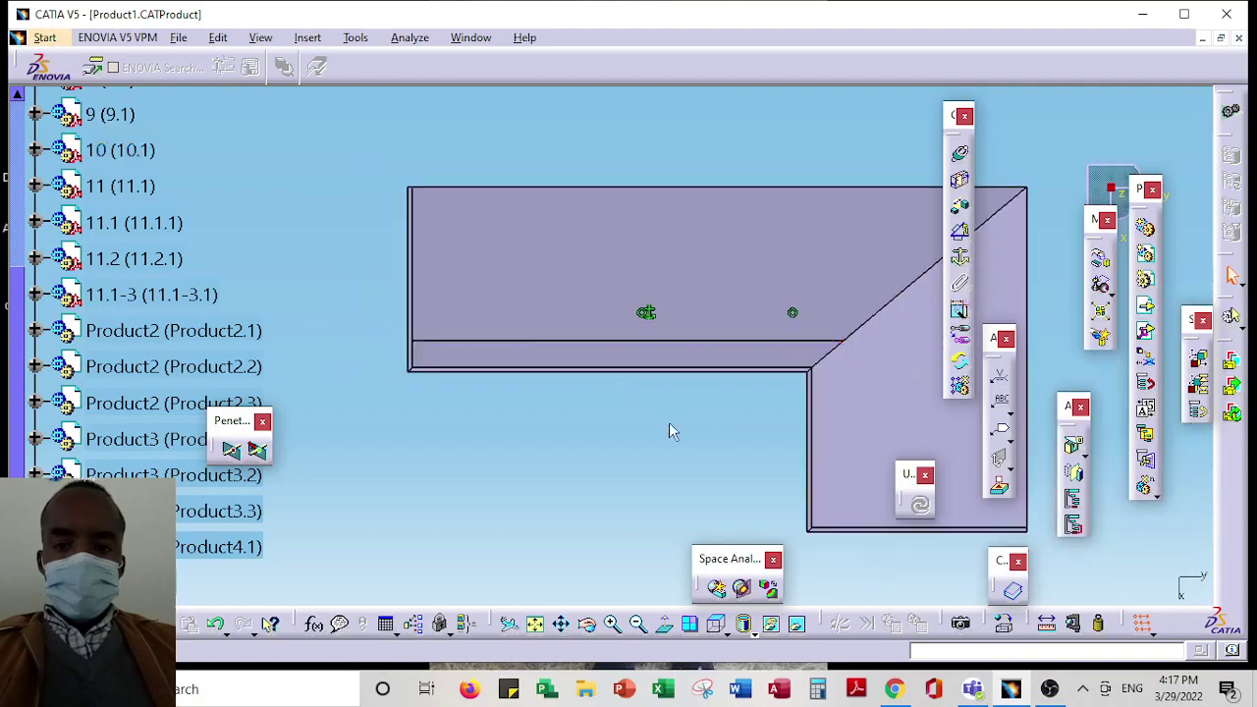
left_click(724, 634)
mouse_move(685, 457)
middle_mouse_down()
mouse_move(520, 393)
mouse_move(709, 613)
middle_mouse_up()
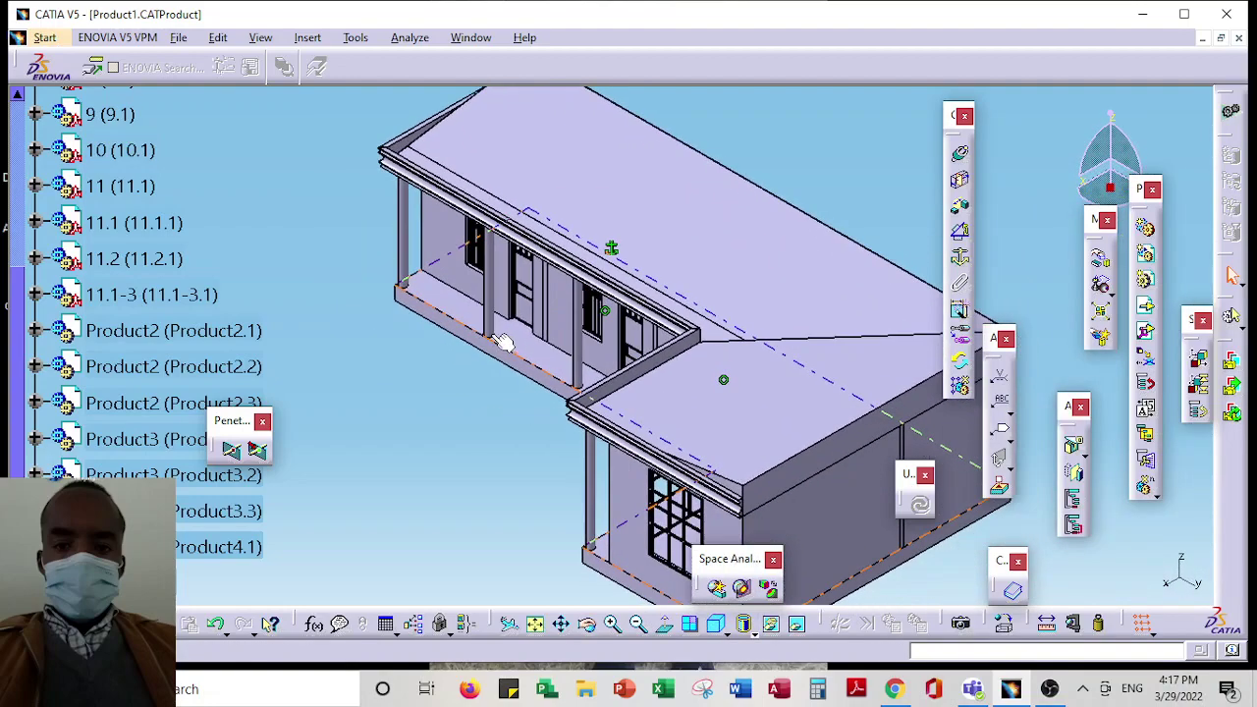
left_click(746, 626)
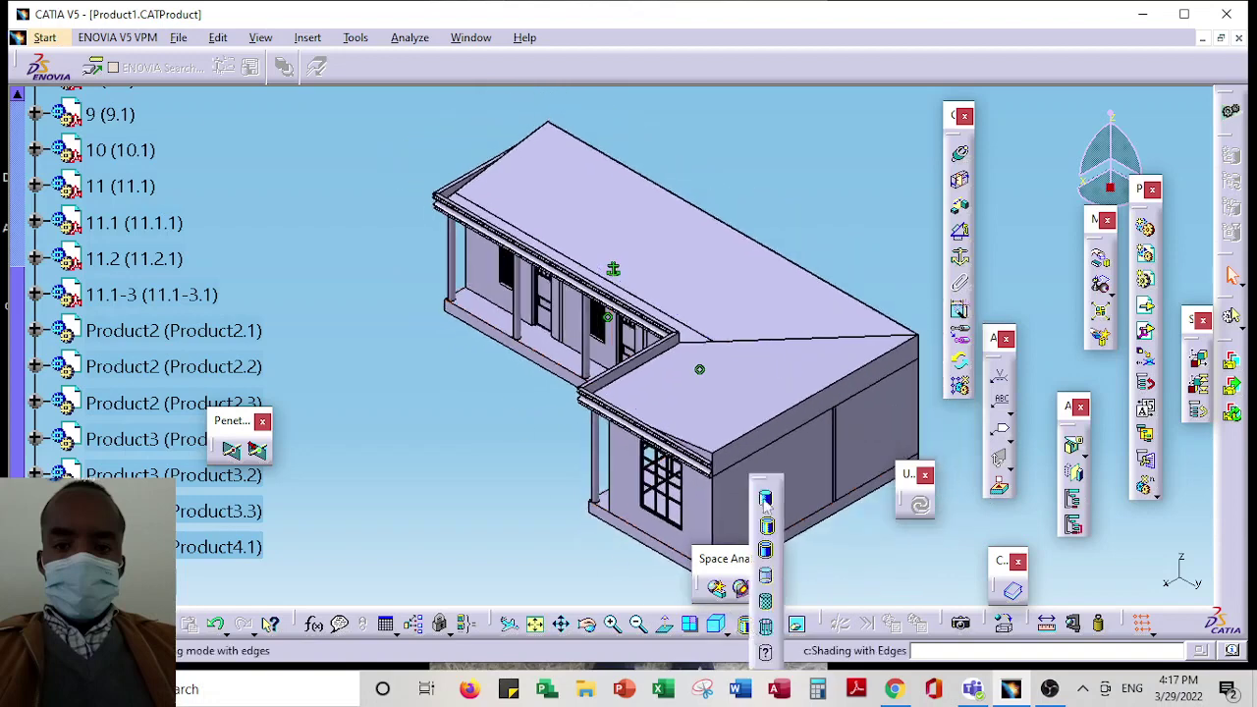
left_click(764, 600)
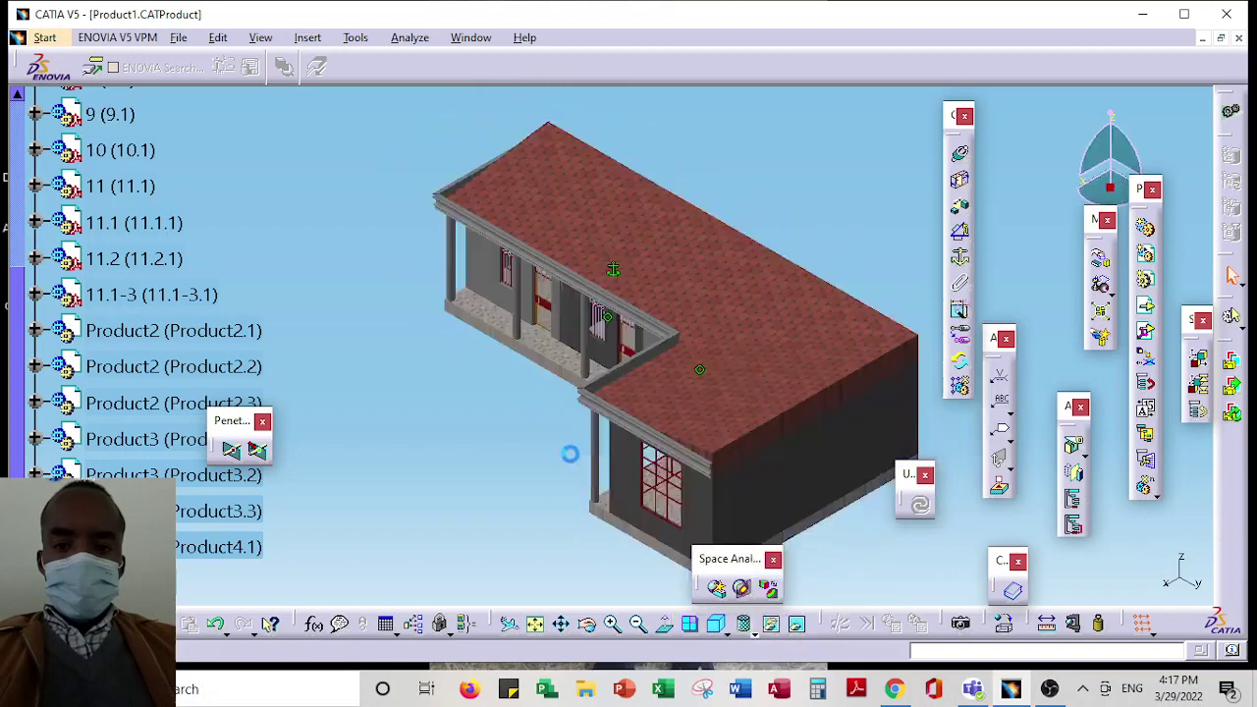
mouse_move(521, 445)
middle_mouse_down()
mouse_move(569, 327)
mouse_move(608, 328)
mouse_move(681, 367)
mouse_move(388, 417)
mouse_move(490, 471)
mouse_move(462, 505)
mouse_move(752, 435)
mouse_move(688, 393)
mouse_move(651, 275)
mouse_move(622, 317)
mouse_move(606, 316)
mouse_move(671, 357)
middle_mouse_up()
middle_click_drag(660, 351, 693, 372)
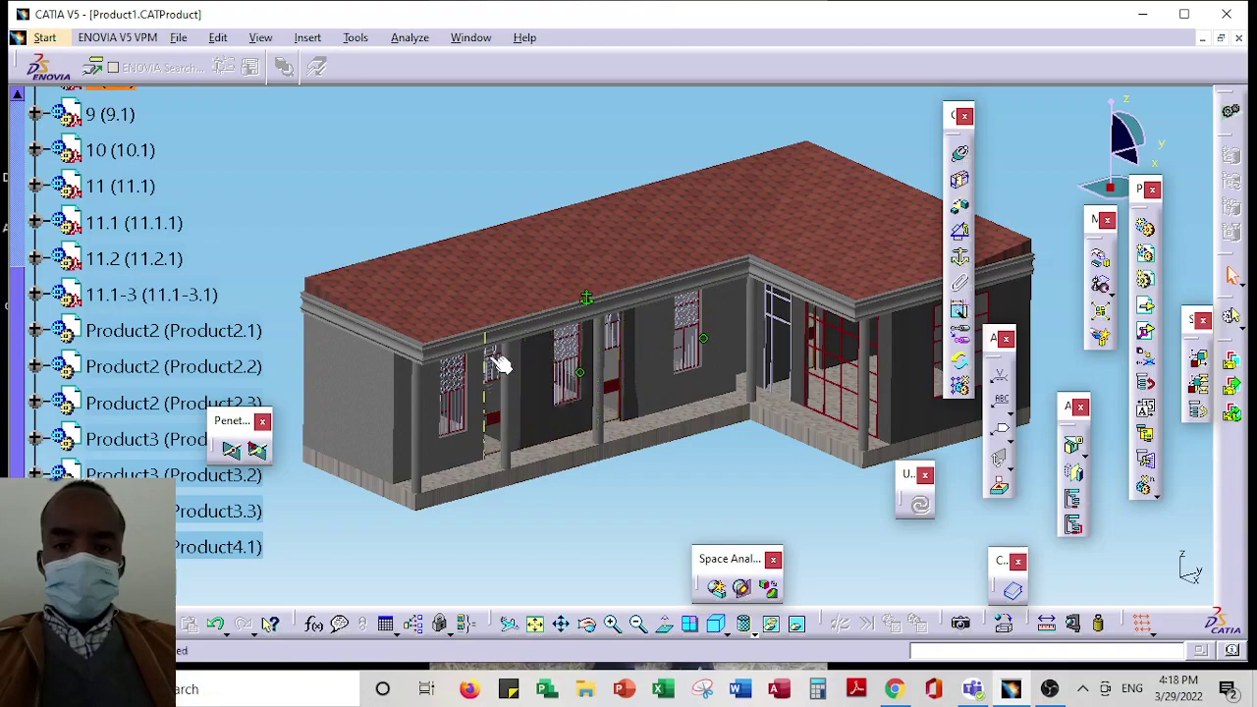
mouse_move(583, 397)
middle_mouse_down()
mouse_move(515, 334)
mouse_move(415, 337)
mouse_move(412, 359)
mouse_move(448, 389)
mouse_move(485, 396)
mouse_move(648, 364)
mouse_move(736, 331)
mouse_move(603, 395)
mouse_move(677, 385)
mouse_move(685, 580)
middle_mouse_up()
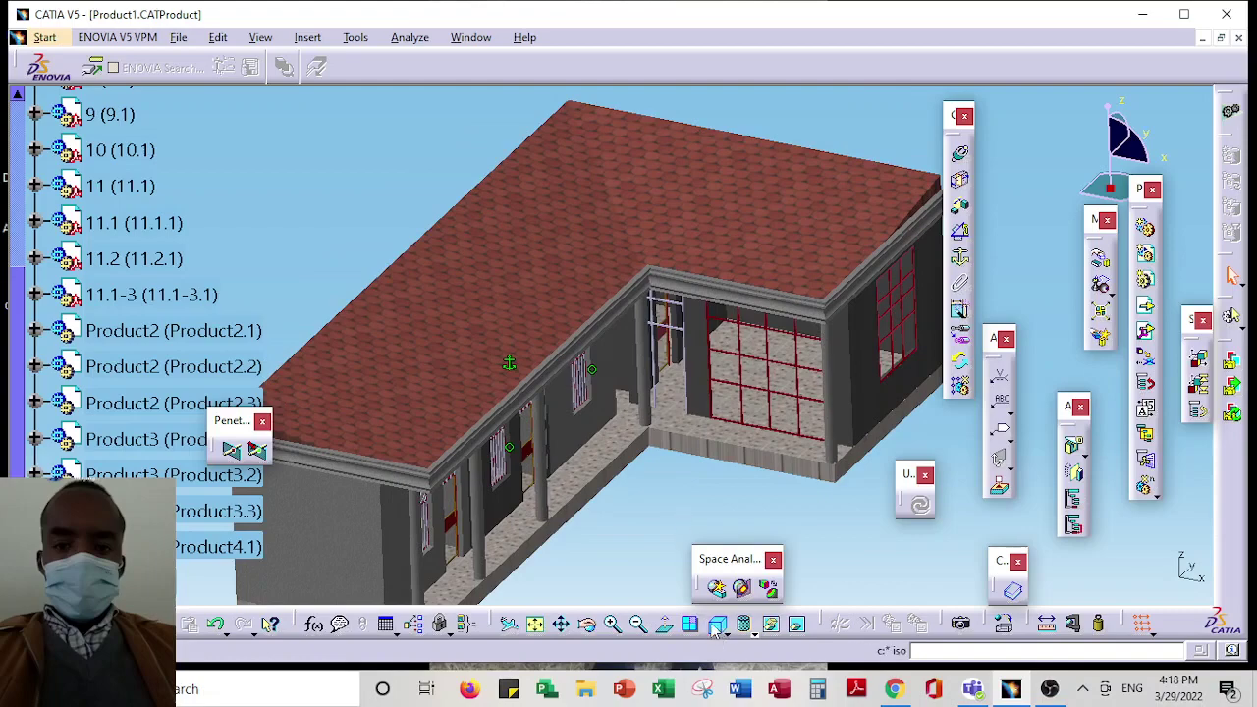
mouse_move(714, 630)
middle_mouse_down()
mouse_move(736, 353)
mouse_move(716, 373)
mouse_move(722, 426)
mouse_move(718, 281)
mouse_move(673, 441)
mouse_move(582, 288)
mouse_move(592, 303)
mouse_move(584, 263)
middle_mouse_up()
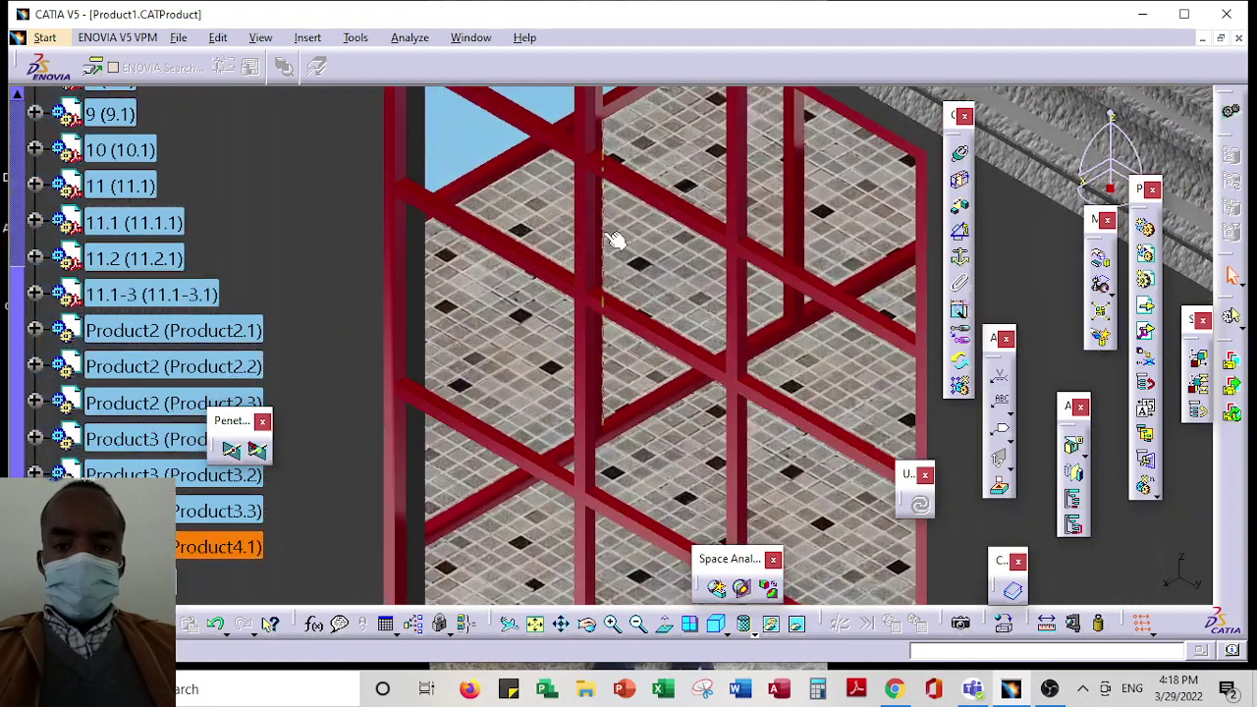
mouse_move(622, 202)
middle_mouse_down()
mouse_move(619, 412)
mouse_move(618, 266)
mouse_move(611, 364)
mouse_move(624, 415)
middle_mouse_up()
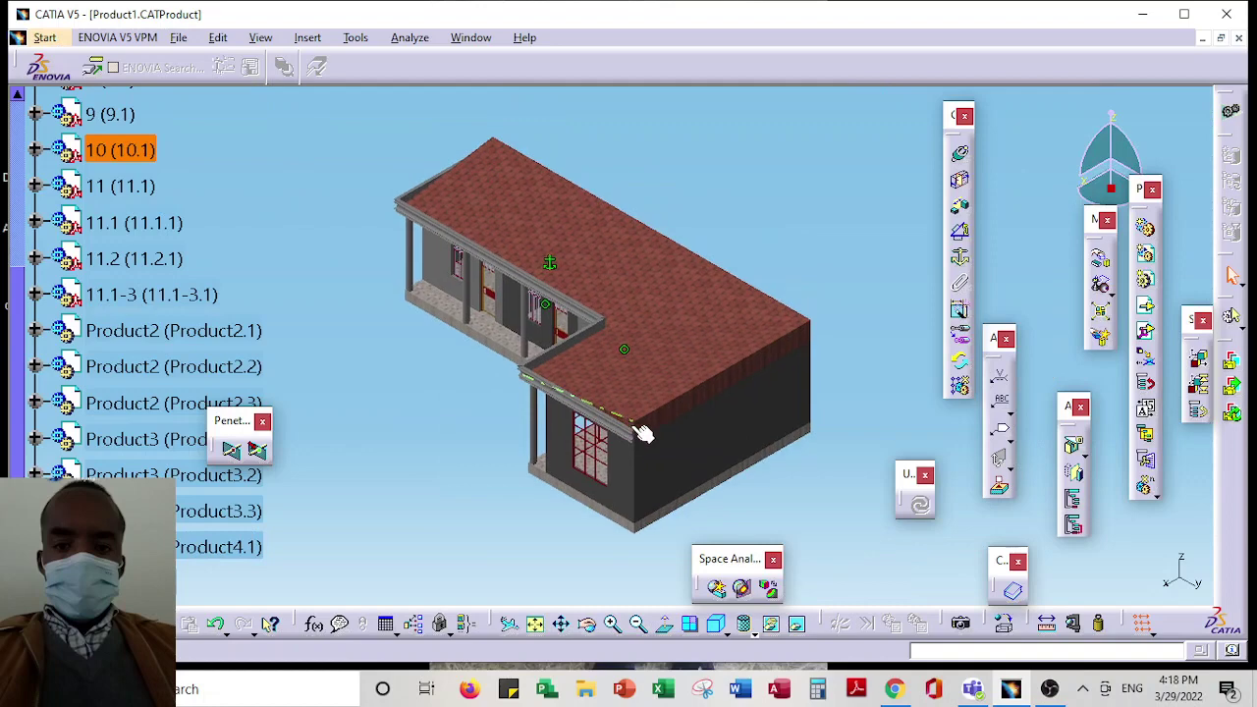